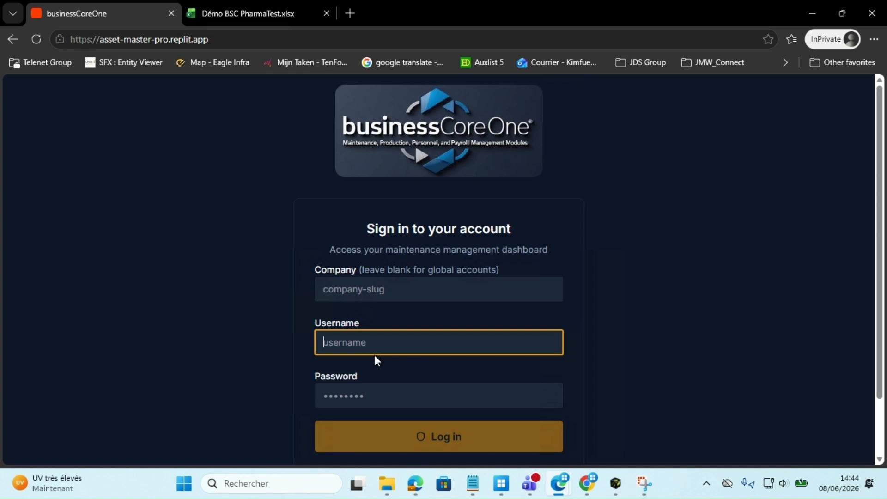
- Sign in with the username admin and the account password, leaving the company blank
text(n)
click(380, 405)
key(ctrl+v)
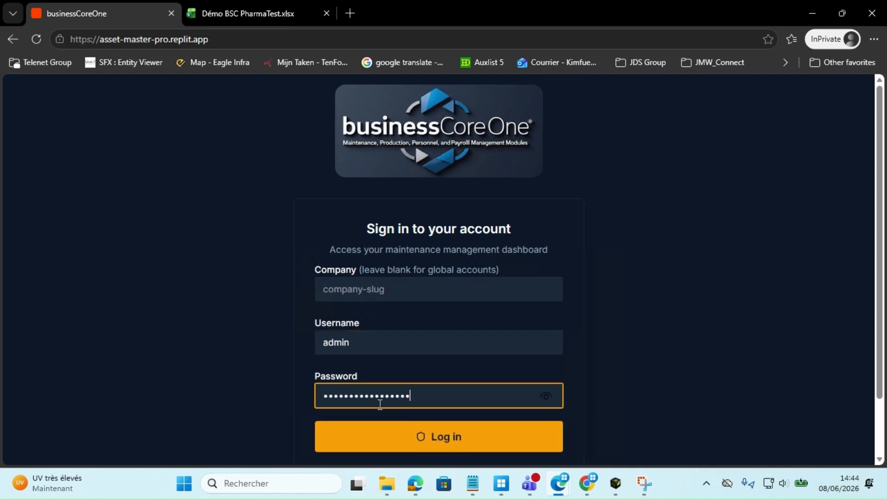
scroll(428, 368, down, 2)
click(453, 369)
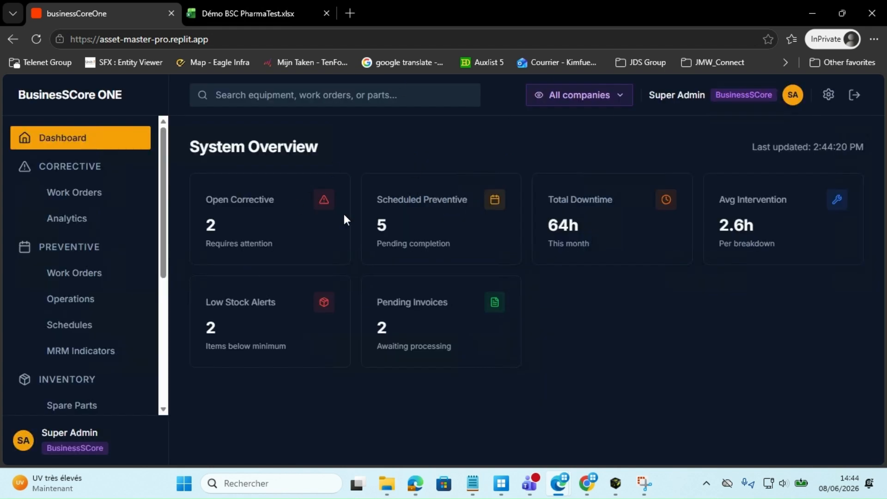
- Switch the active company from all companies to PharmaTest and reload the page
click(617, 98)
click(560, 221)
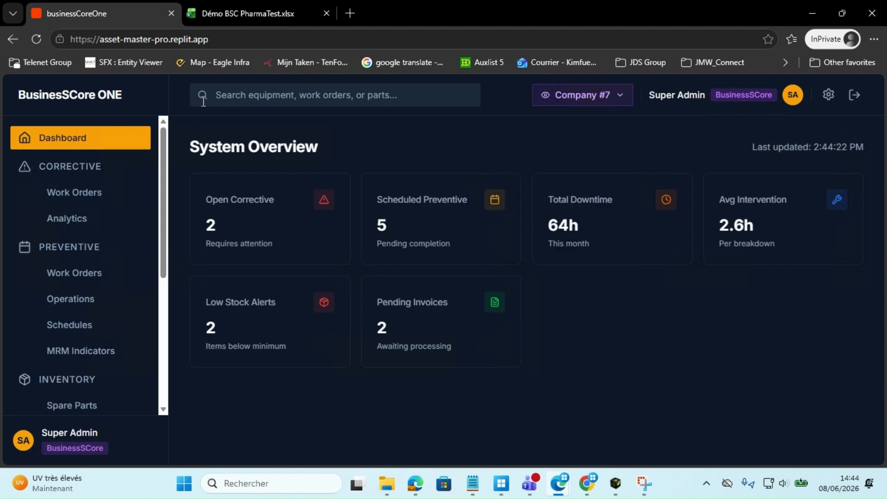
click(36, 42)
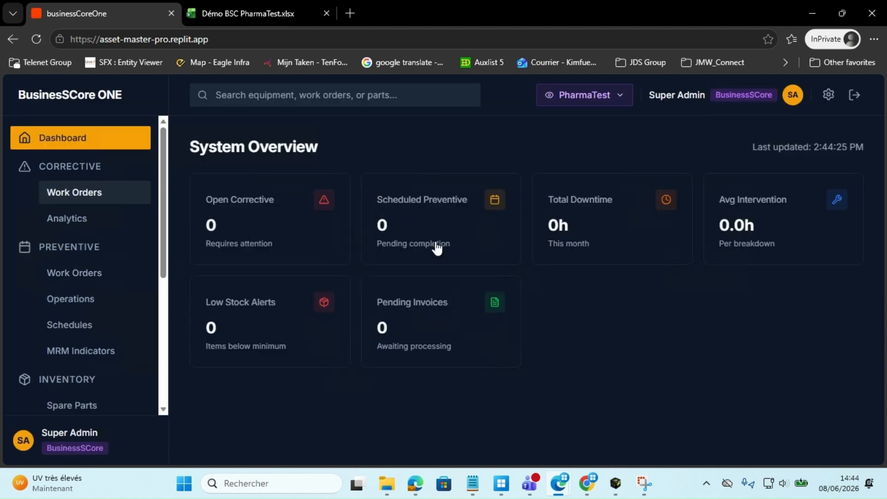
- Open the Suppliers page of PharmaTest
scroll(83, 248, down, 1)
scroll(86, 245, down, 1)
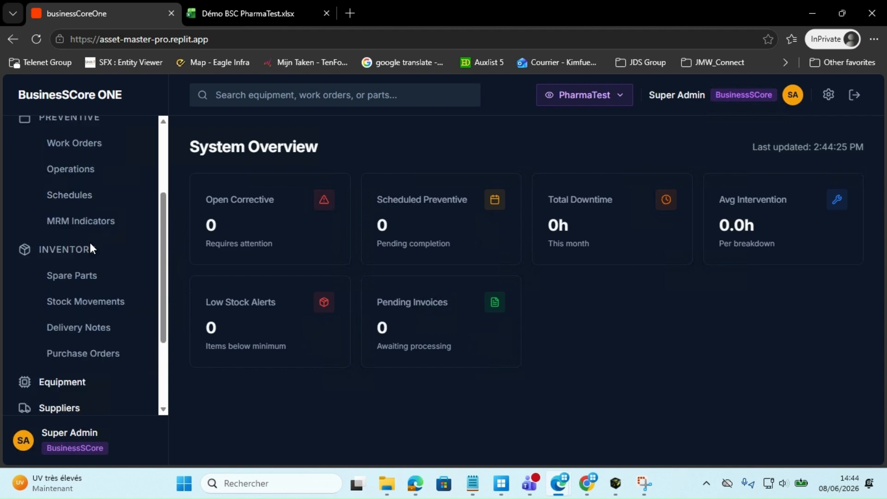
scroll(89, 248, down, 1)
scroll(90, 250, down, 1)
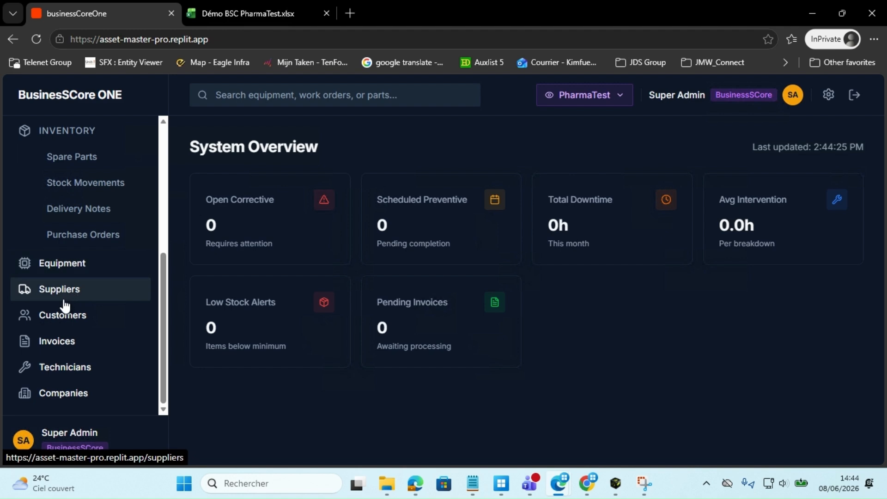
click(86, 295)
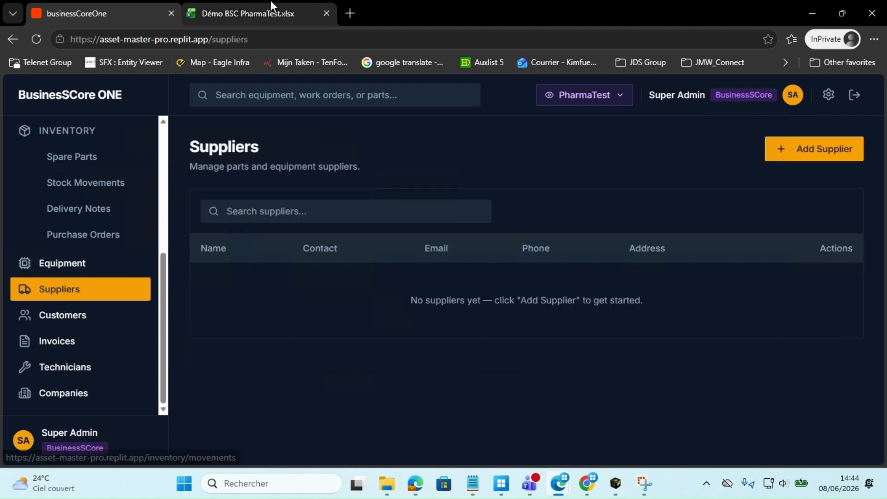
- Switch to the Démo BSC PharmaTest workbook, enlarge the sheet to 110 % and copy Pharma Distribution Maroc from the Fournisseurs table
click(249, 14)
scroll(307, 240, down, 3)
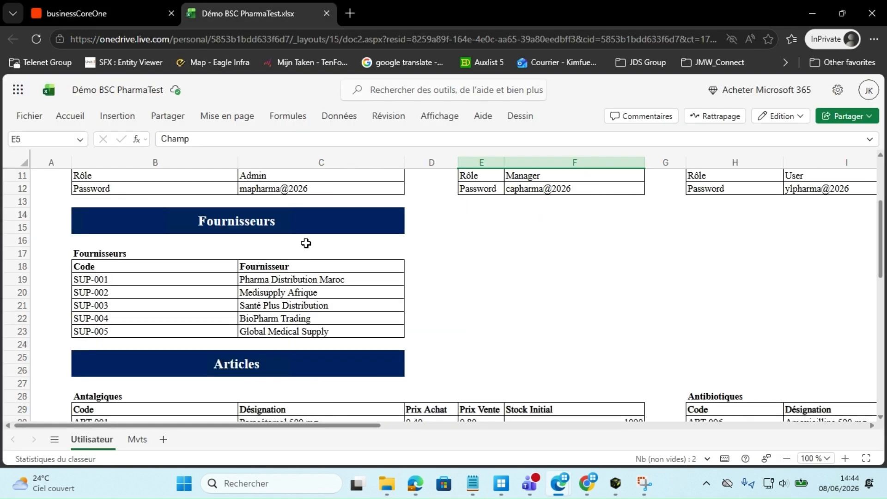
click(252, 227)
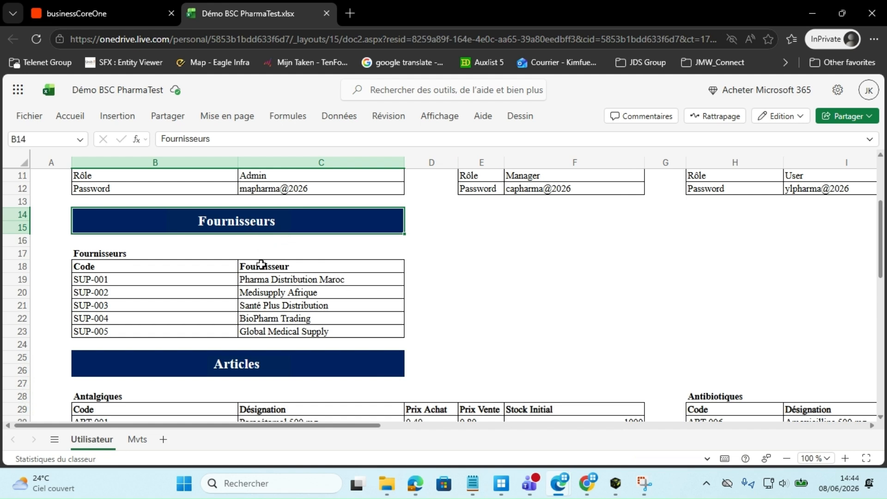
click(845, 459)
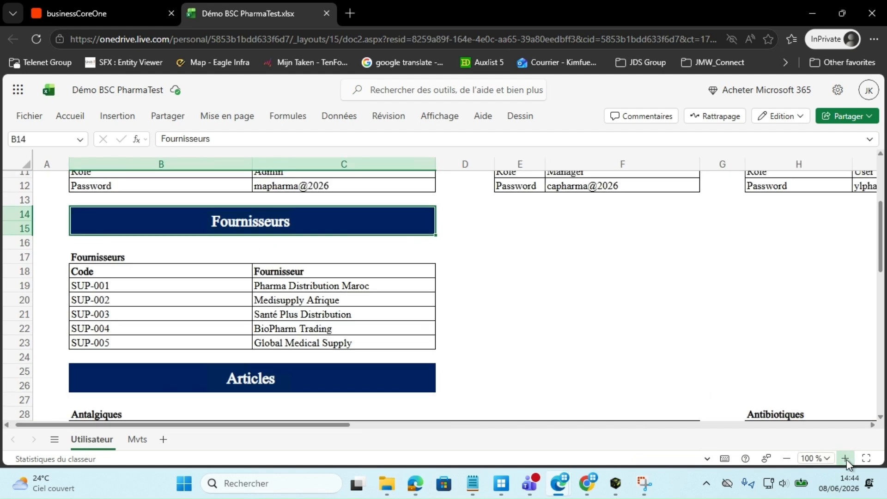
click(312, 286)
key(ctrl+c)
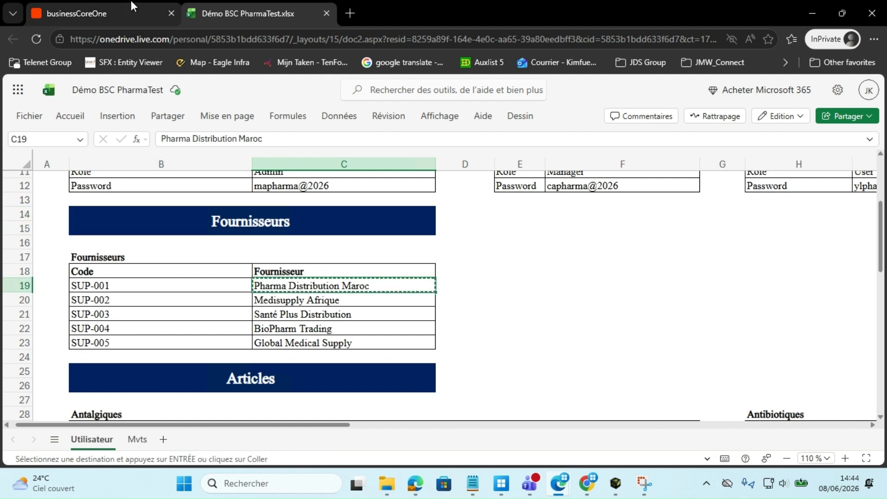
- Return to businessCoreOne and add a supplier with the company name Pharma Distribution Maroc
click(139, 9)
click(847, 152)
click(365, 199)
key(ctrl+v)
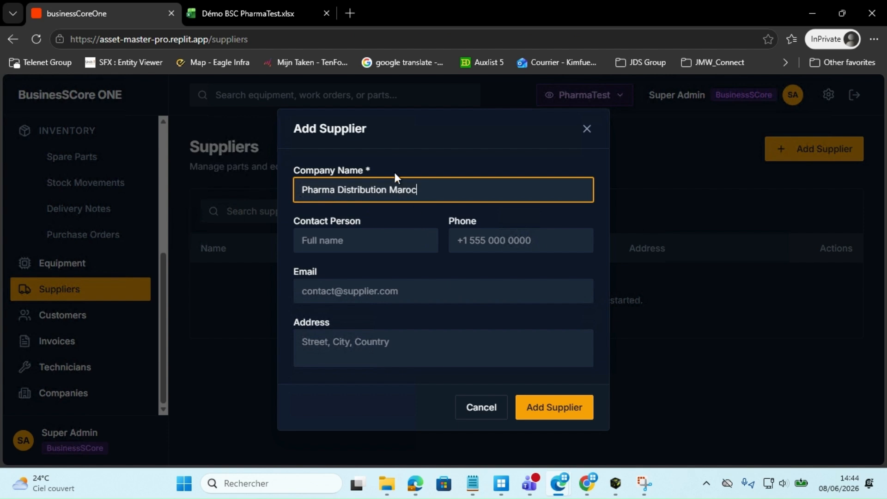
click(270, 8)
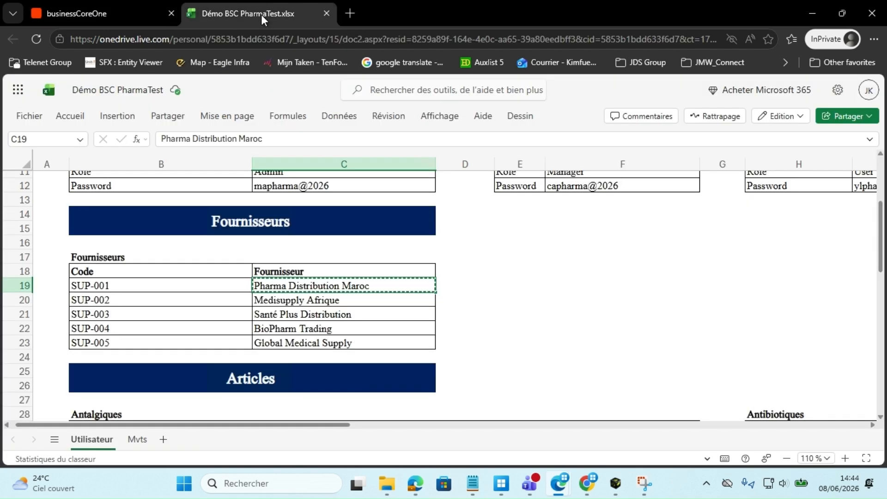
click(132, 11)
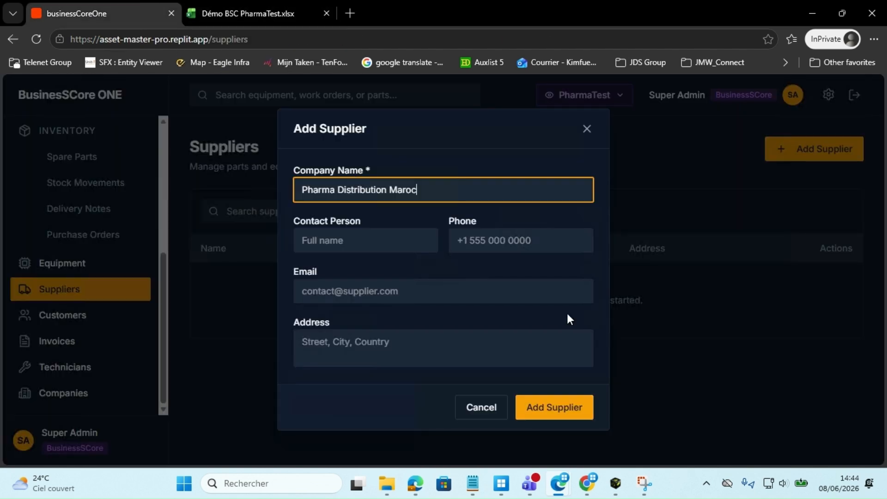
click(541, 405)
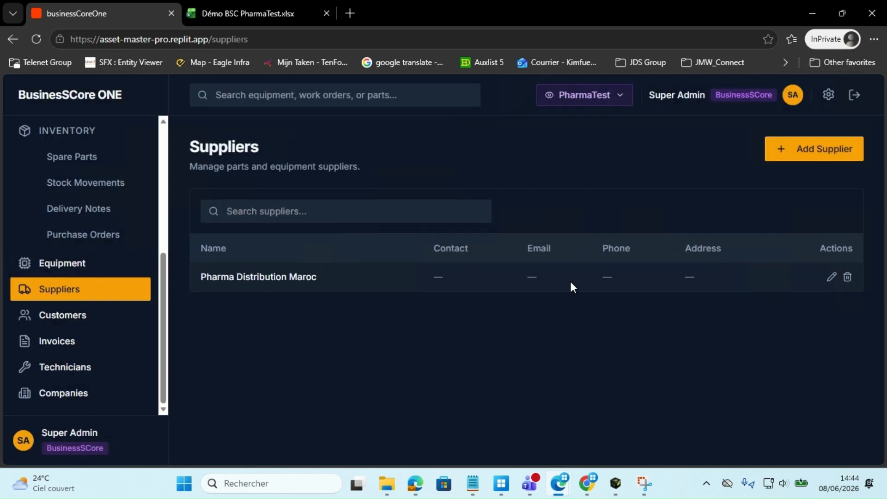
- Add a supplier named Medisupply Afrique, copying the name from the workbook's Fournisseurs table
click(797, 157)
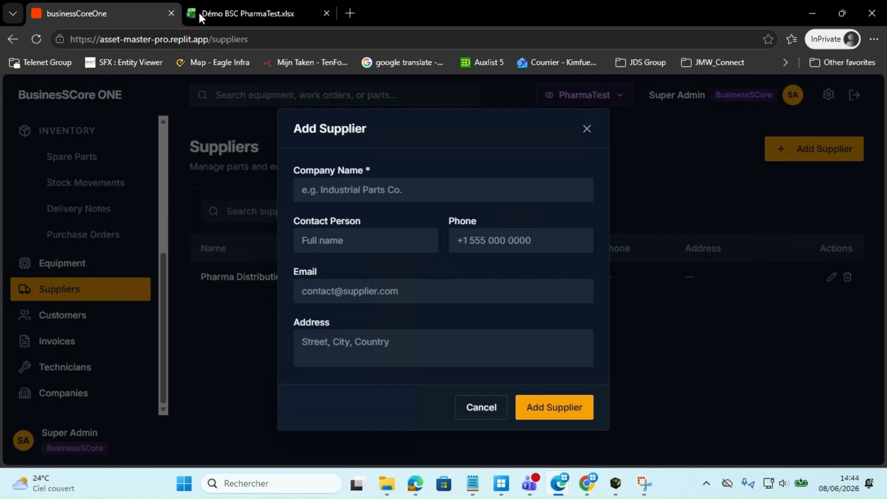
click(238, 9)
click(301, 303)
key(ctrl+c)
click(125, 9)
click(376, 190)
key(ctrl+v)
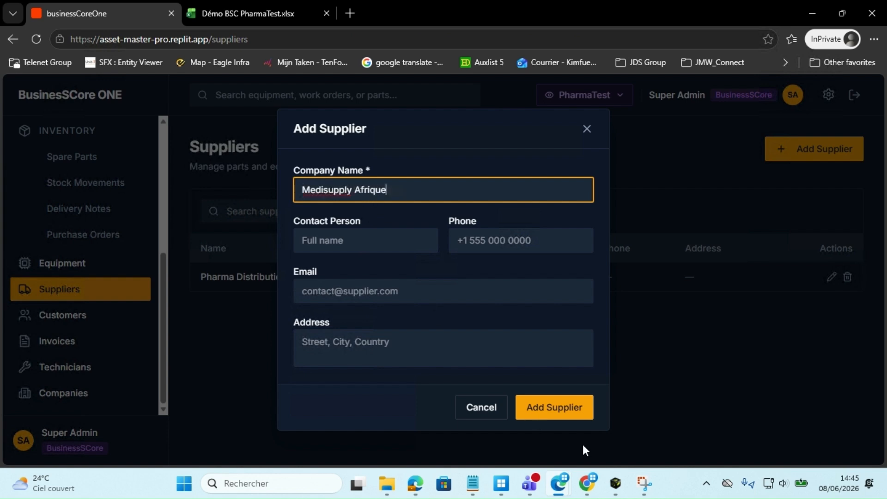
click(555, 407)
- Copy Santé Plus Distribution from the workbook's Fournisseurs table and add it as a supplier
click(248, 13)
click(313, 318)
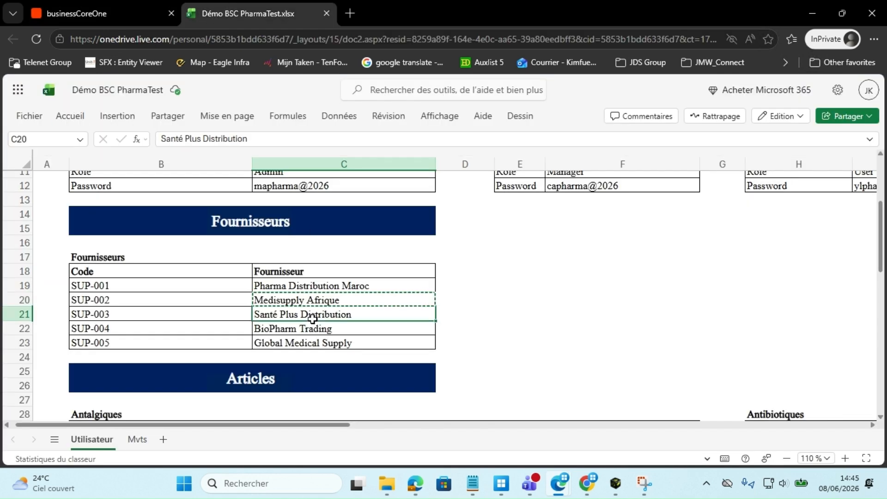
key(ctrl+c)
click(93, 12)
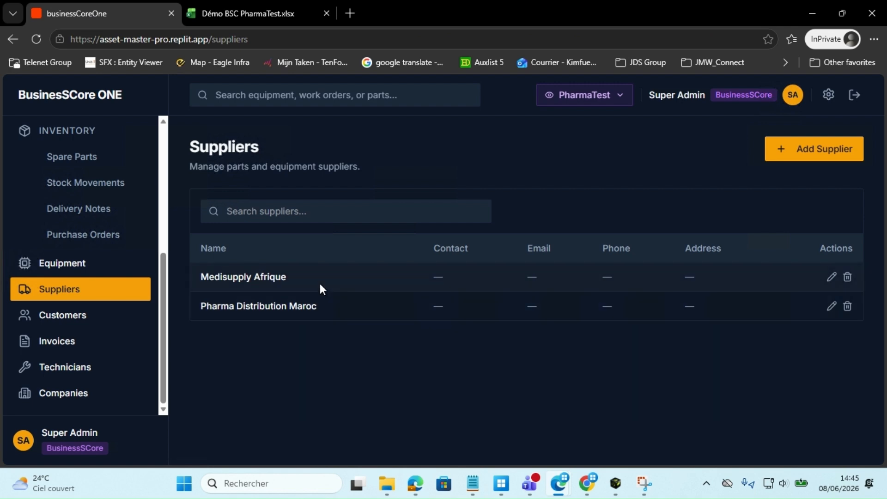
click(858, 155)
click(375, 193)
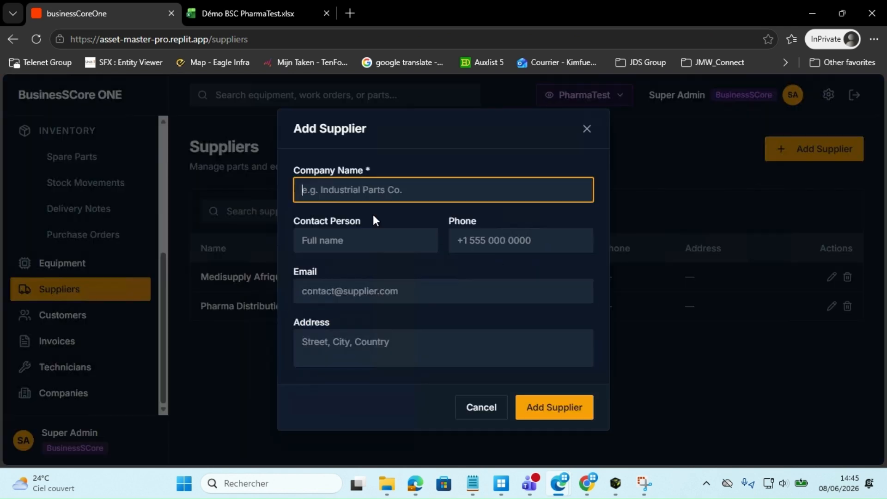
key(ctrl+v)
click(558, 406)
- Copy BioPharm Trading from the workbook's supplier list and create a supplier with that company name
click(245, 13)
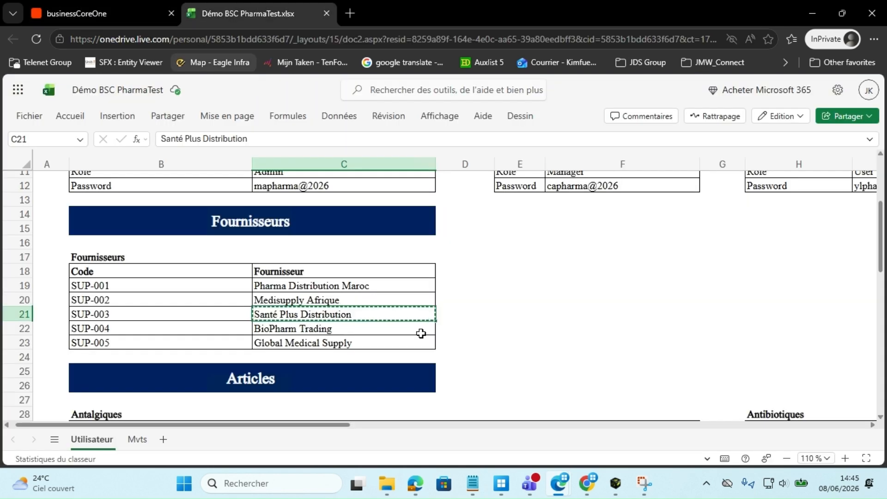
click(329, 331)
key(ctrl+c)
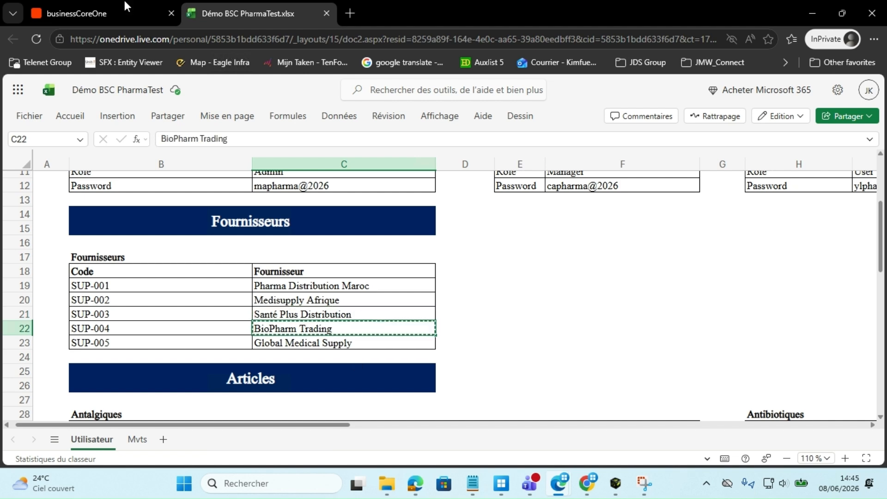
click(93, 13)
click(805, 151)
click(392, 190)
key(ctrl+v)
click(567, 411)
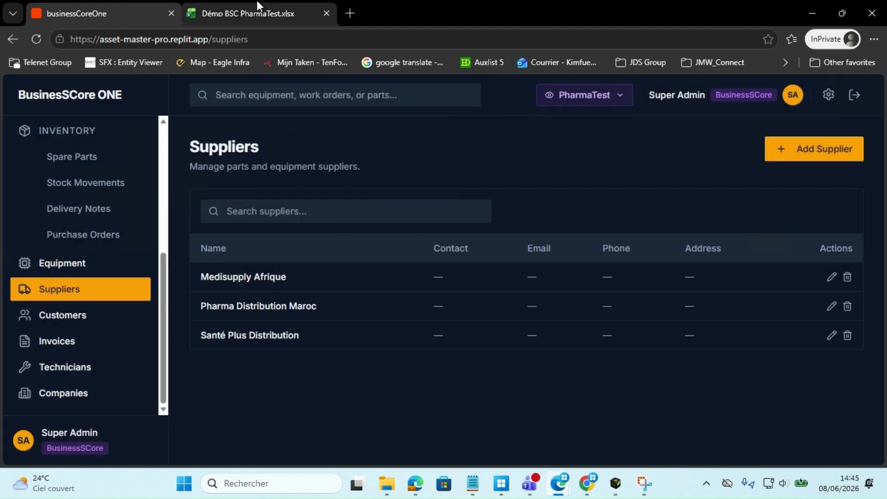
- Copy Global Medical Supply from the workbook's supplier list and add it as the fifth supplier
click(250, 13)
click(333, 344)
key(ctrl+c)
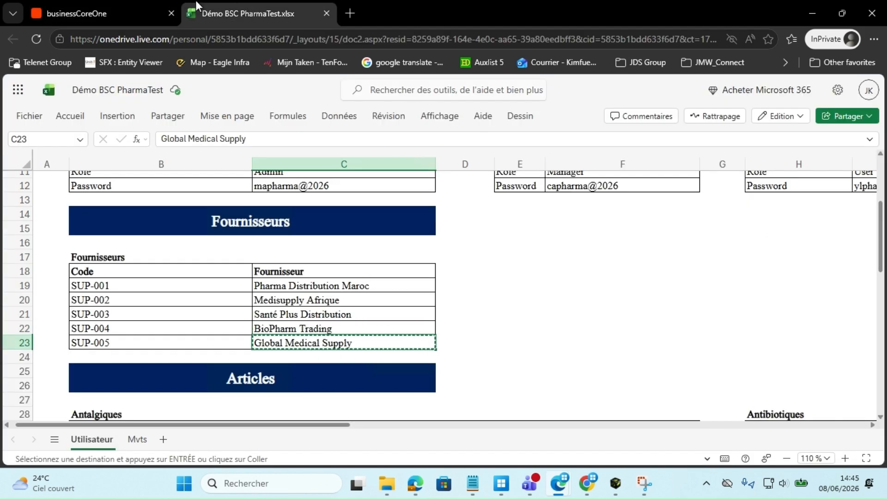
click(127, 4)
click(781, 157)
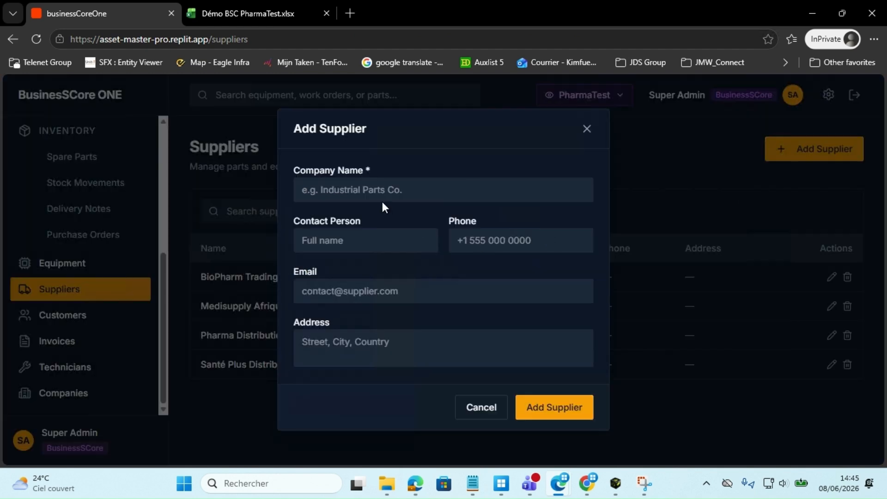
key(ctrl+v)
click(573, 411)
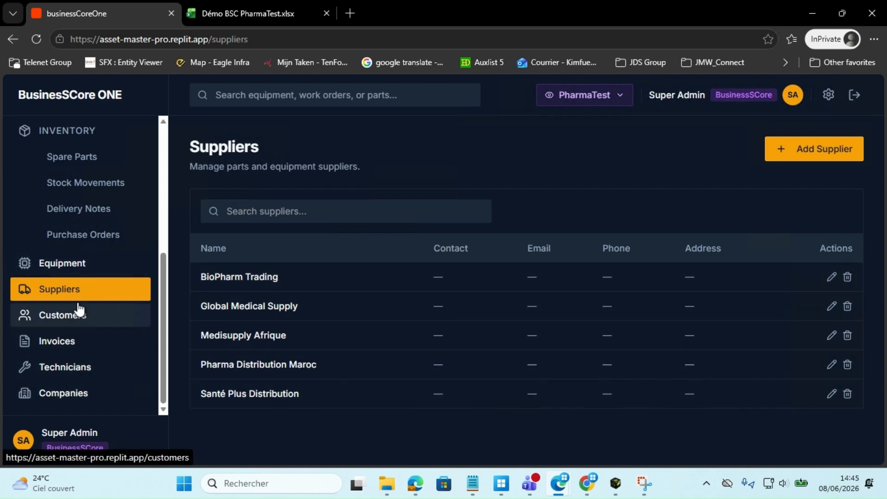
- Review the Articles section in the workbook and return to the Spare Parts page in businessCoreOne
scroll(78, 302, up, 2)
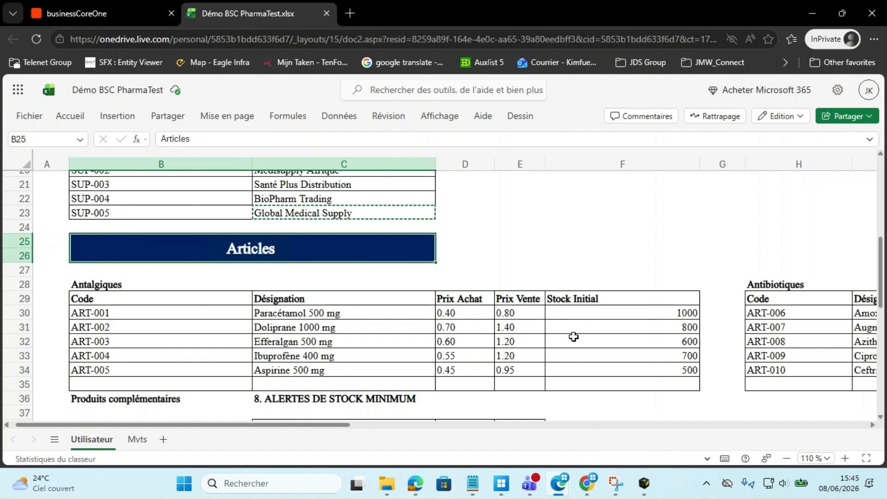
scroll(575, 337, down, 2)
click(127, 5)
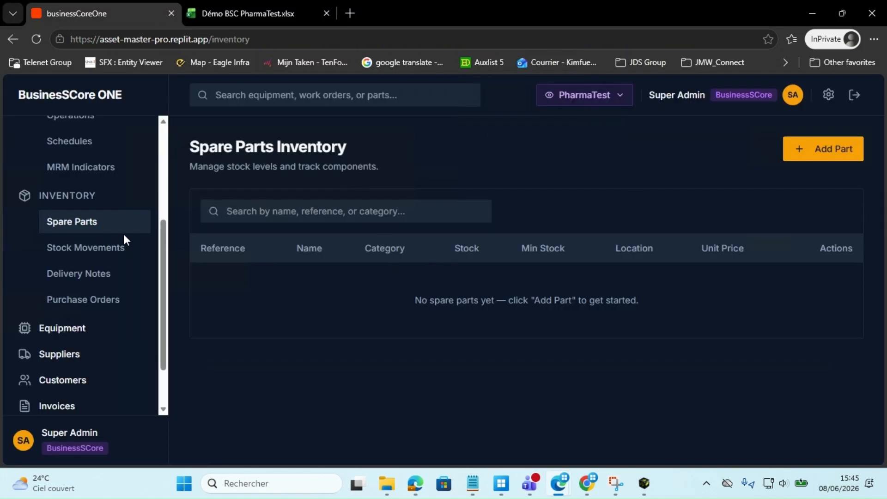
click(835, 157)
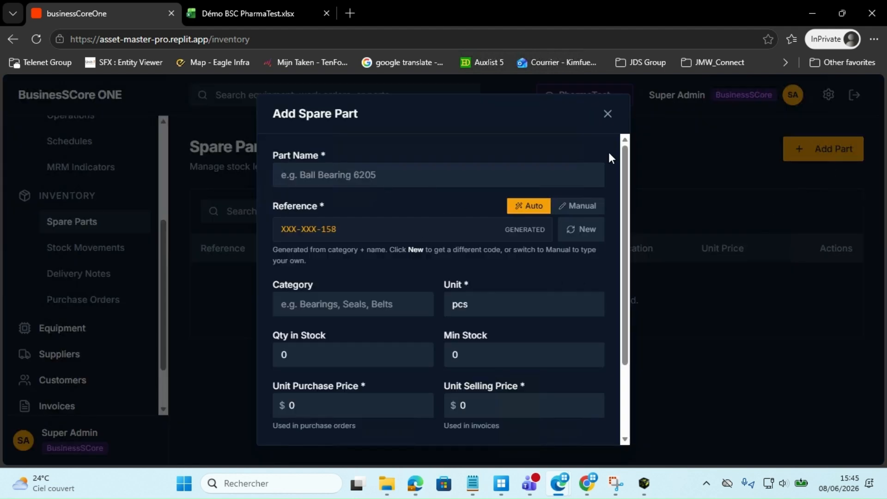
click(607, 114)
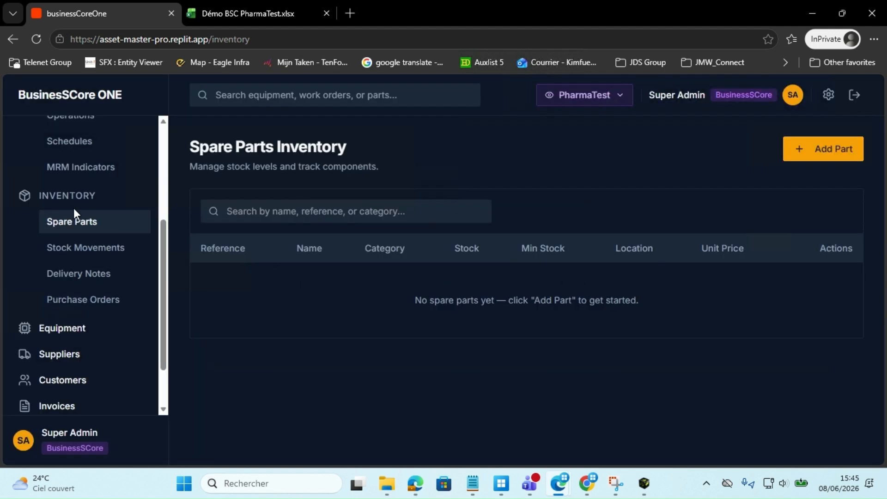
click(90, 246)
click(101, 226)
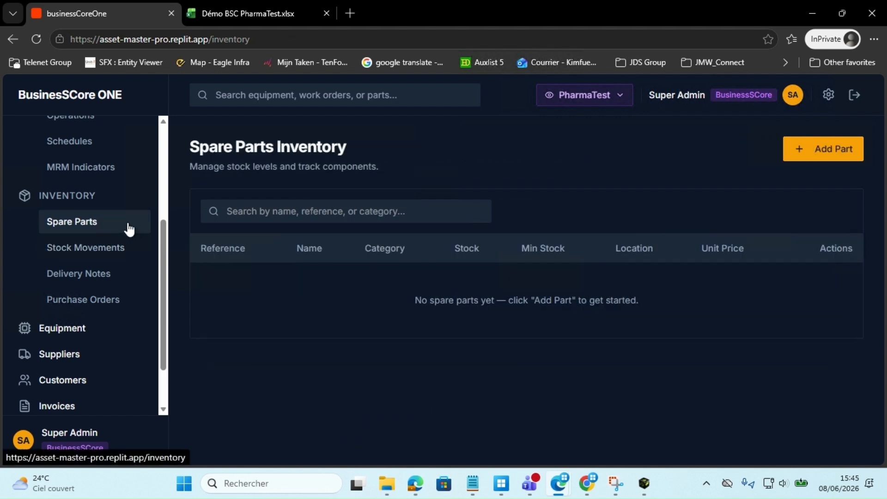
- Start a new spare part and examine the fields of its form
click(815, 151)
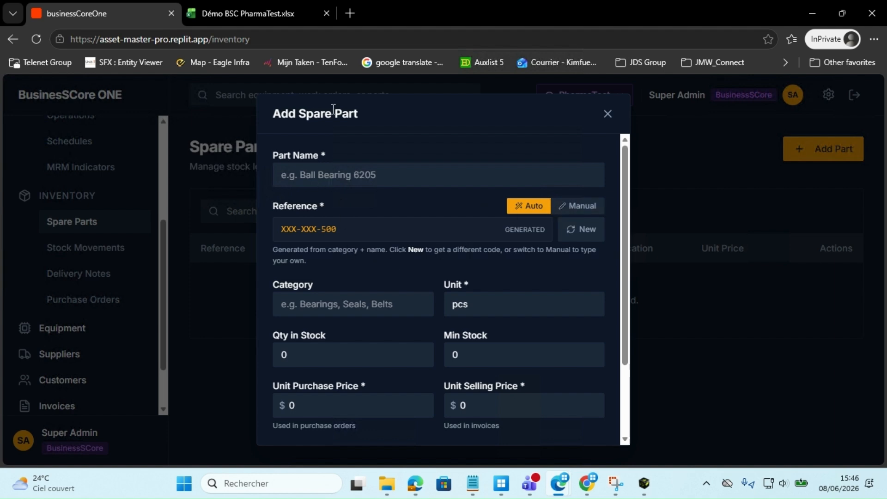
scroll(485, 366, down, 2)
scroll(481, 366, down, 1)
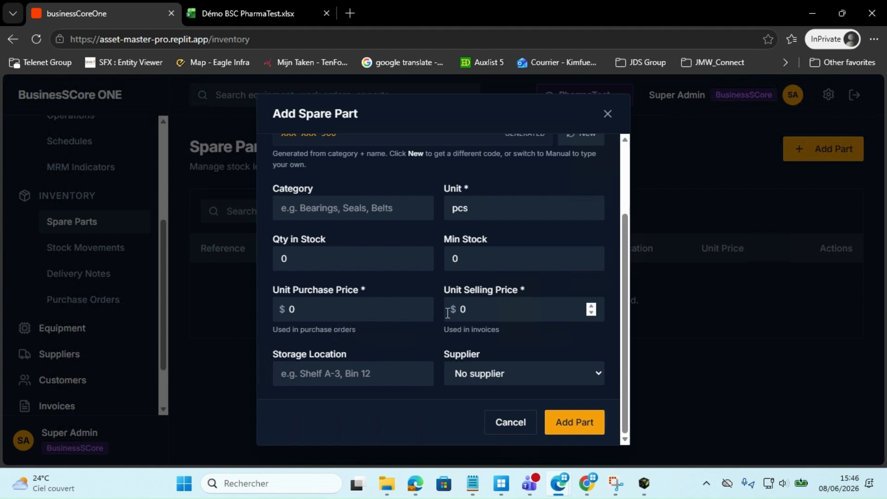
scroll(404, 227, up, 2)
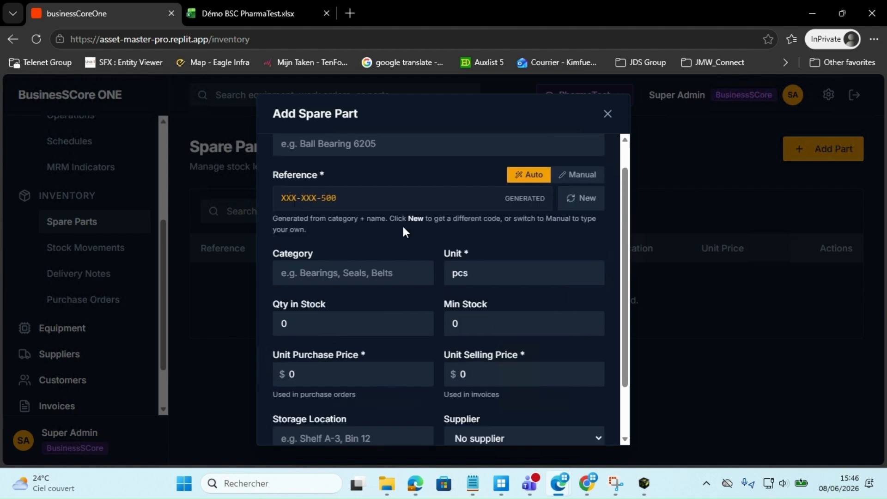
- Copy Paracétamol 500 mg from the workbook's article list into the spare part's name, keeping the reference on automatic generation
click(285, 13)
click(319, 252)
key(ctrl+c)
click(141, 2)
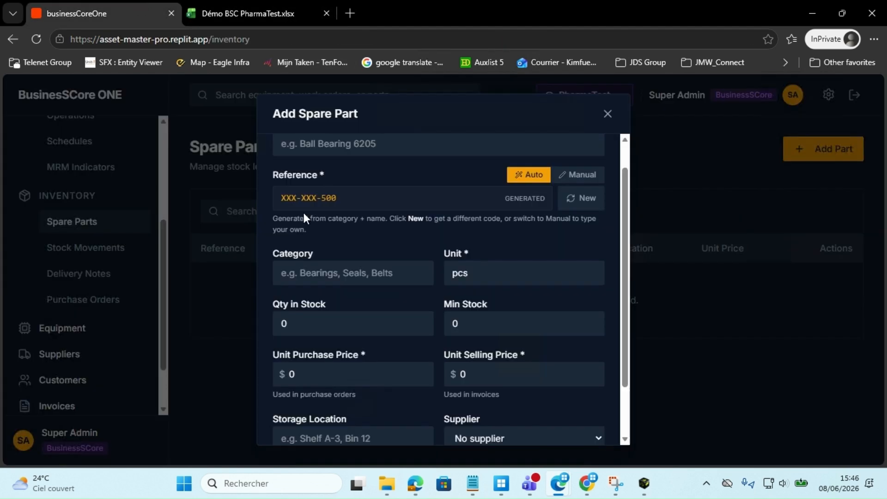
click(357, 143)
key(ctrl+v)
scroll(400, 238, up, 1)
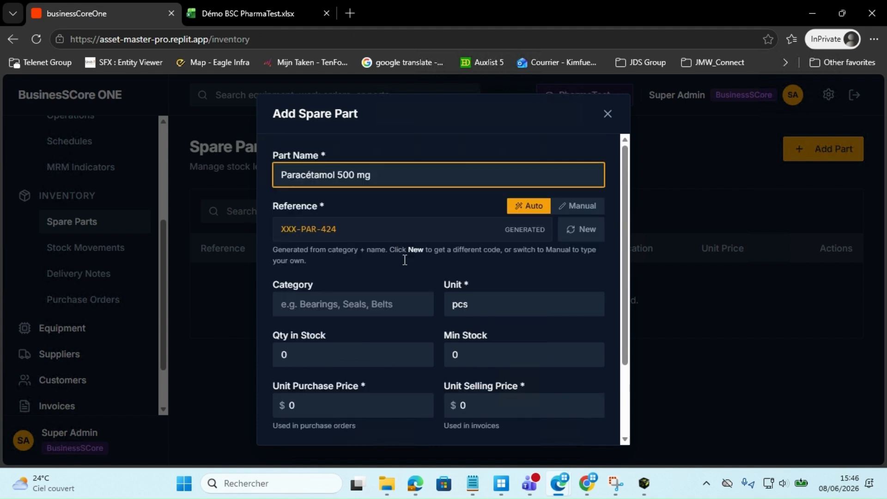
click(576, 206)
click(534, 207)
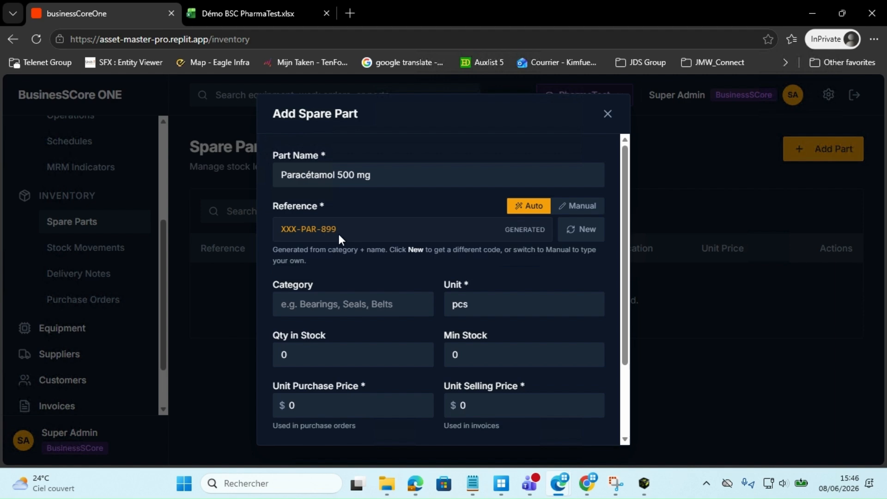
- Copy the heading Antalgiques from the workbook into the Paracétamol part's category
scroll(346, 266, down, 1)
click(343, 249)
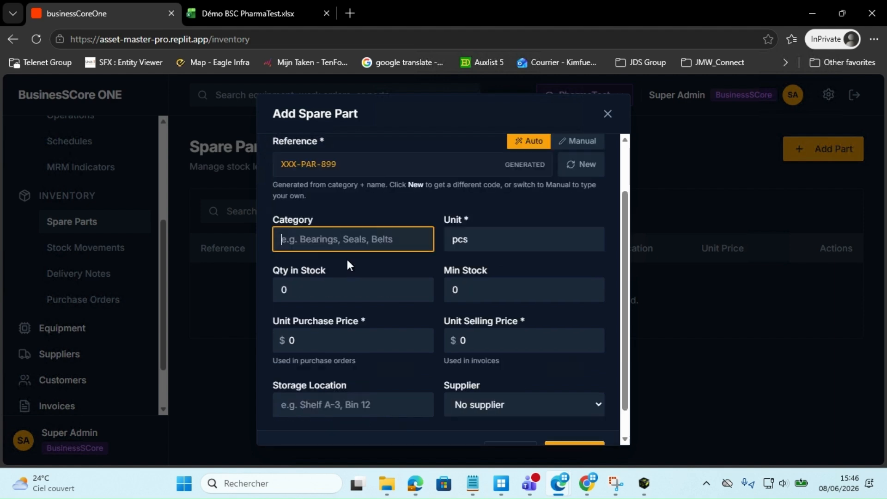
click(221, 13)
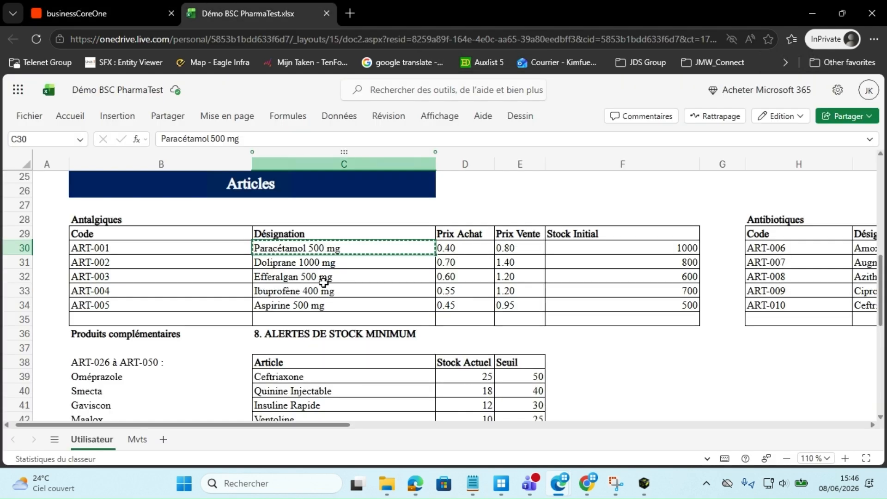
click(145, 224)
key(ctrl+c)
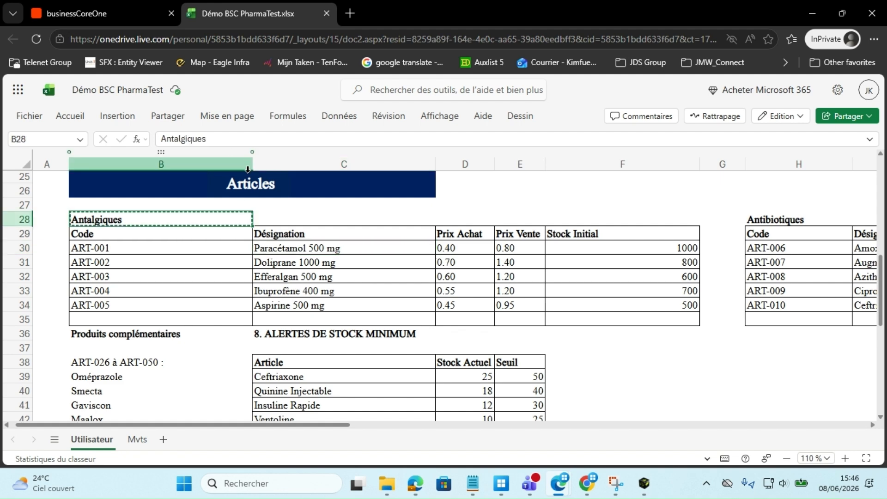
click(103, 1)
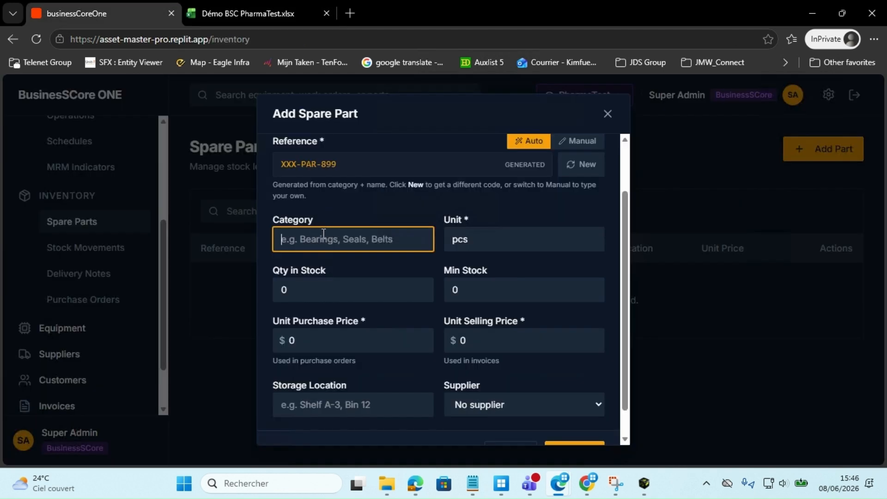
key(ctrl+v)
- Try mg as the Paracétamol part's unit, and restore the unit pcs
double_click(486, 244)
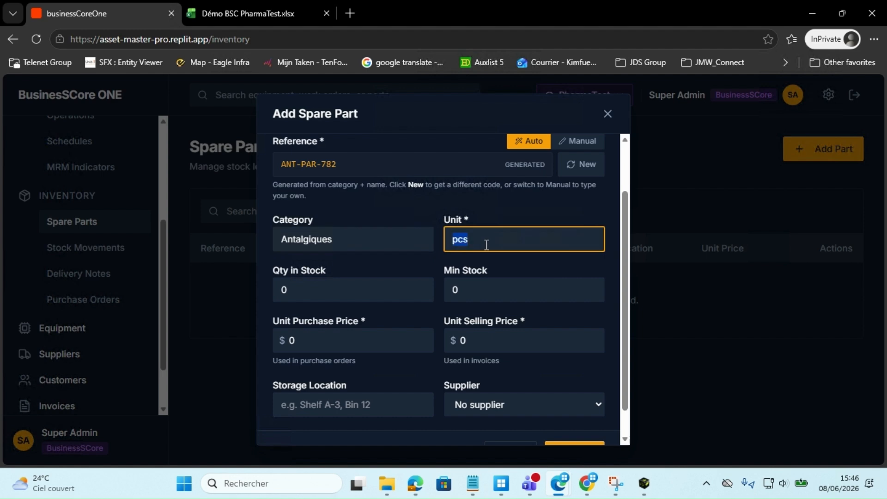
text(mg)
key(BackSpace)
key(BackSpace)
text(pc)
- Copy Paracétamol's initial stock of 1000 from the workbook into the part's quantity in stock
click(339, 284)
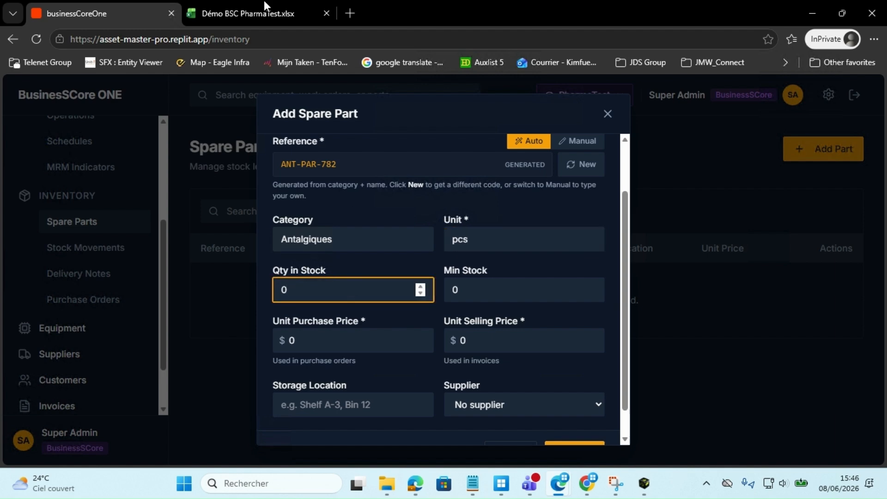
click(241, 13)
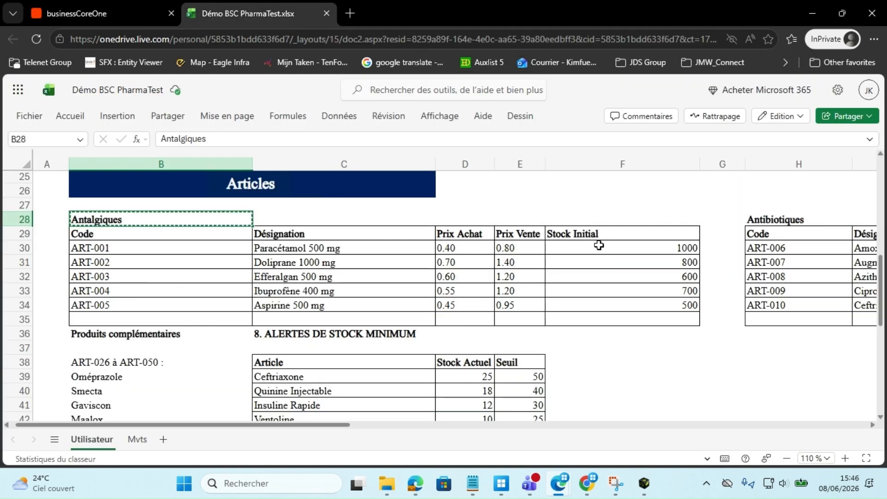
click(647, 248)
key(ctrl+c)
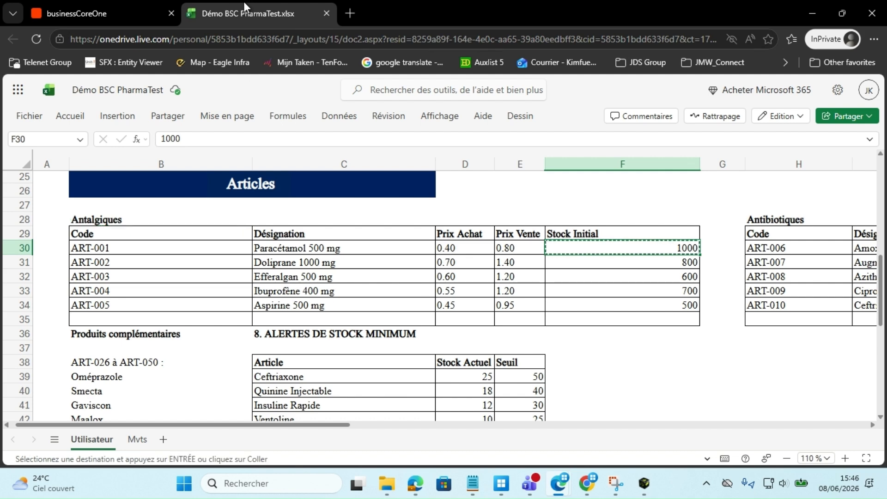
click(69, 14)
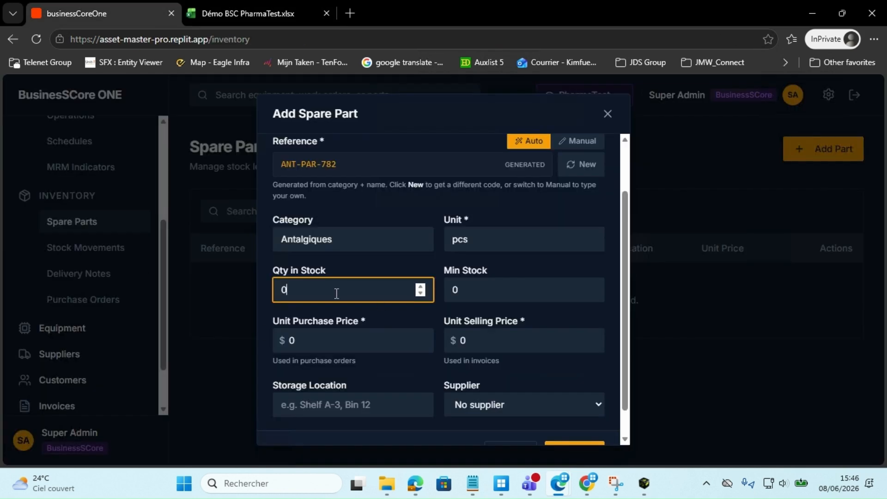
key(ctrl+v)
- Copy Paracétamol's purchase price of 0.40 from the workbook into the part's unit purchase price
click(487, 289)
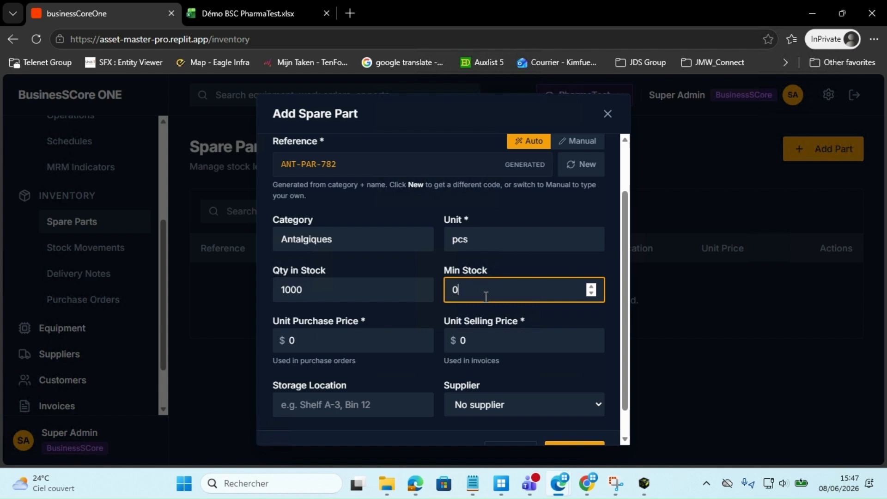
click(199, 6)
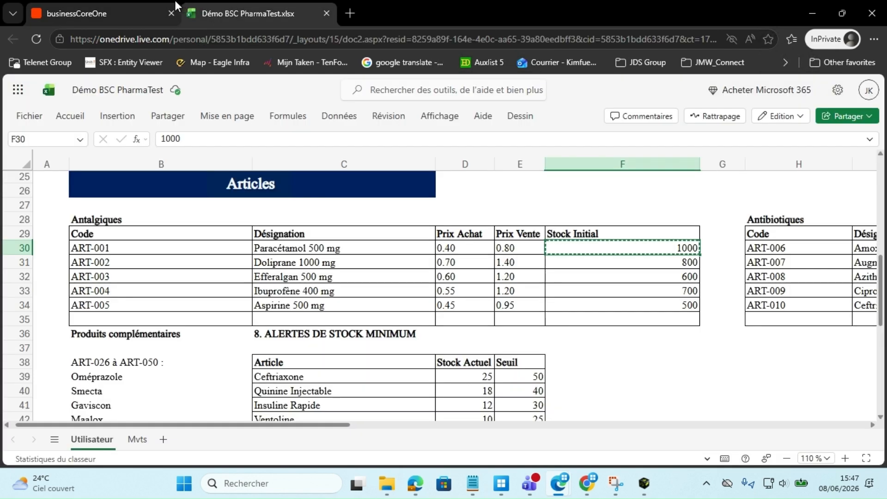
click(132, 5)
scroll(324, 342, down, 2)
click(322, 305)
click(233, 21)
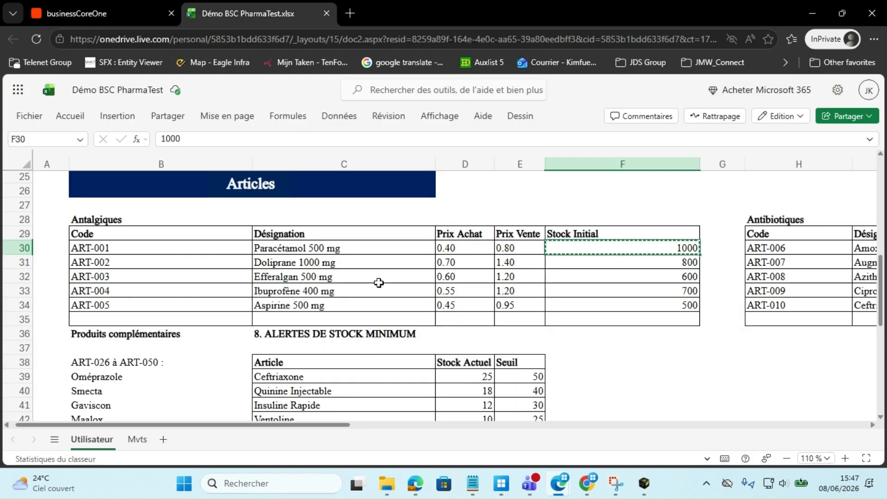
click(479, 248)
key(ctrl+c)
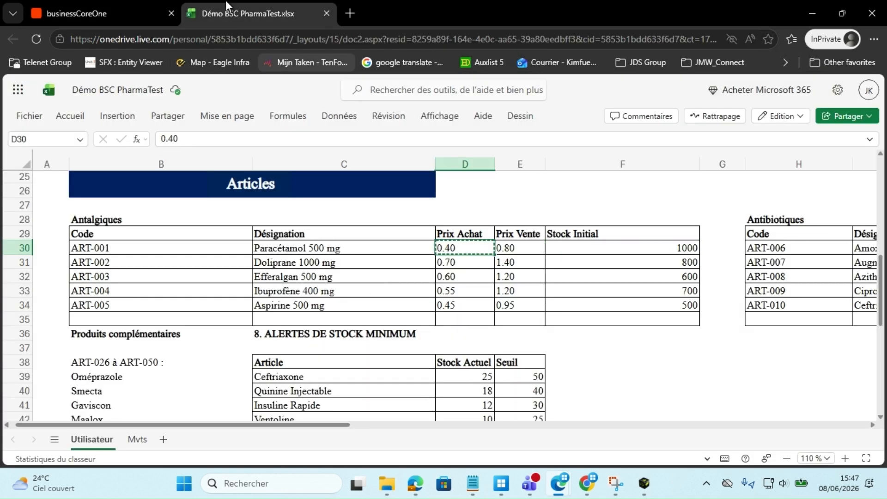
click(121, 1)
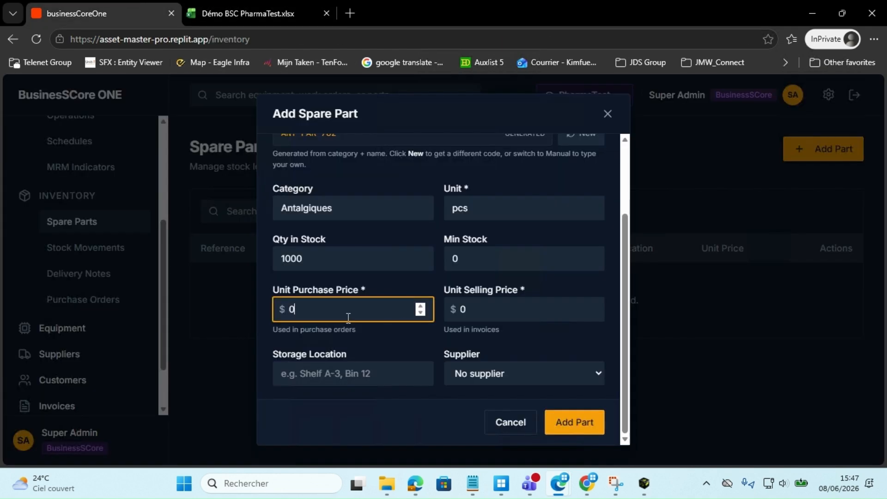
key(ctrl+a)
key(ctrl+v)
- Copy Paracétamol's selling price of 0.80 from the workbook into the part's unit selling price
click(497, 316)
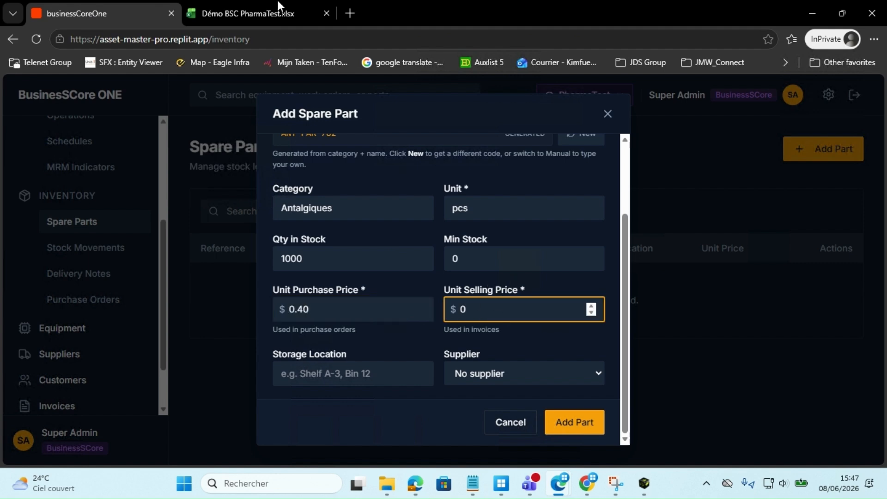
click(231, 9)
click(531, 249)
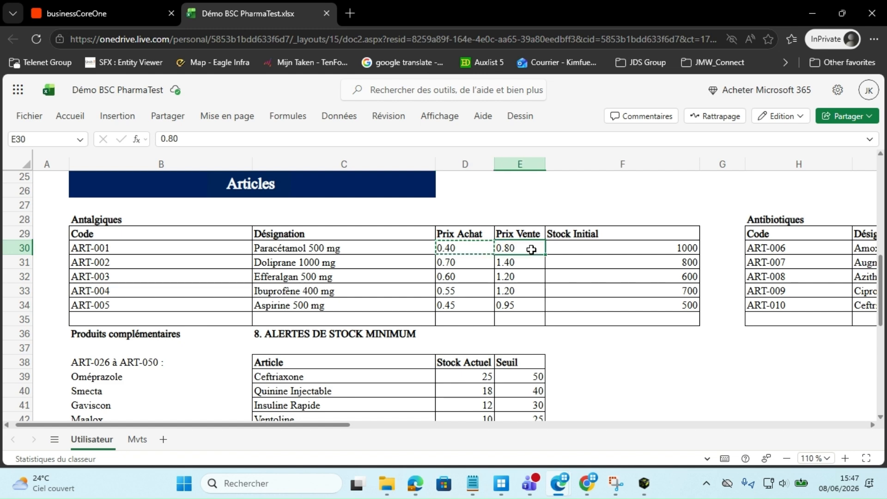
key(ctrl+c)
click(108, 9)
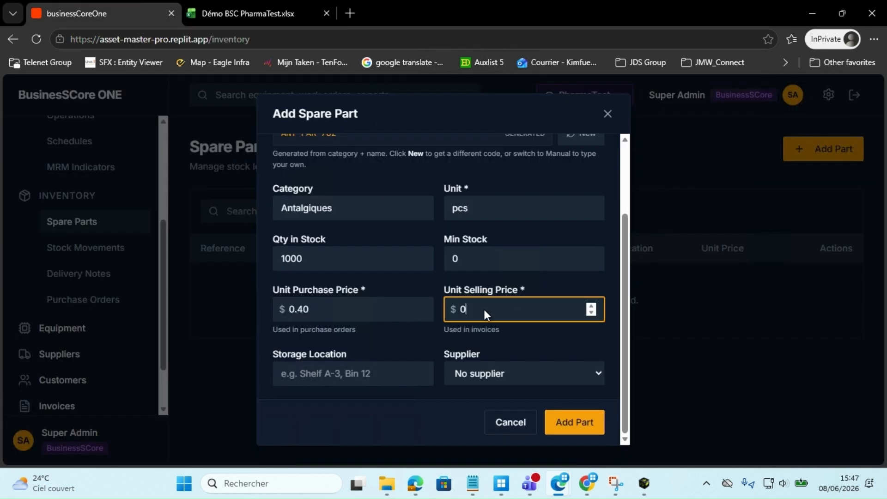
key(ctrl+v)
key(Home)
key(Delete)
- Review the completed Paracétamol 500 mg form and add the part to the inventory
scroll(440, 331, up, 2)
scroll(440, 329, down, 2)
scroll(549, 368, up, 2)
scroll(515, 314, down, 2)
click(576, 423)
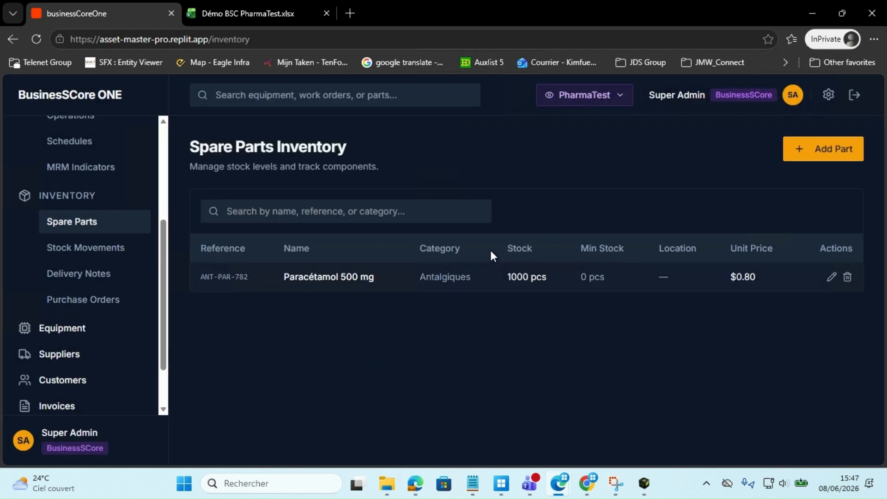
- Start another spare part and name it Doliprane 1000 mg, copied from the workbook's article list
click(822, 150)
click(233, 2)
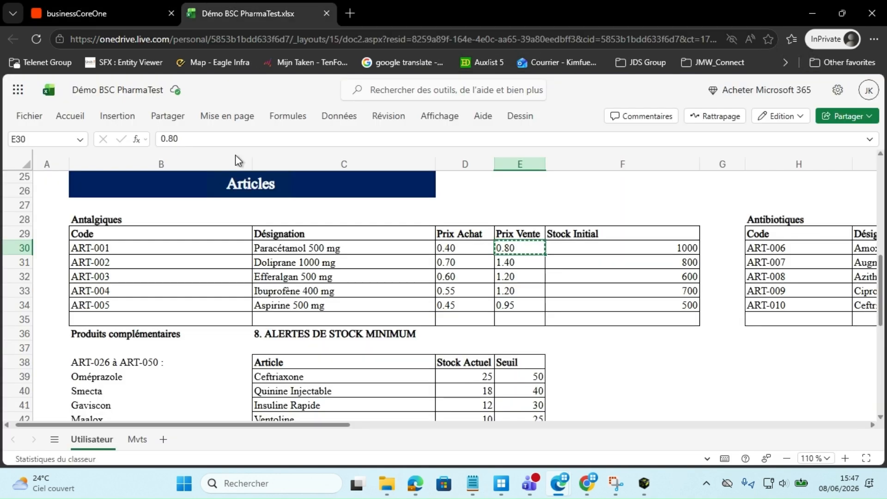
click(291, 263)
key(ctrl+c)
click(139, 13)
click(341, 167)
key(ctrl+v)
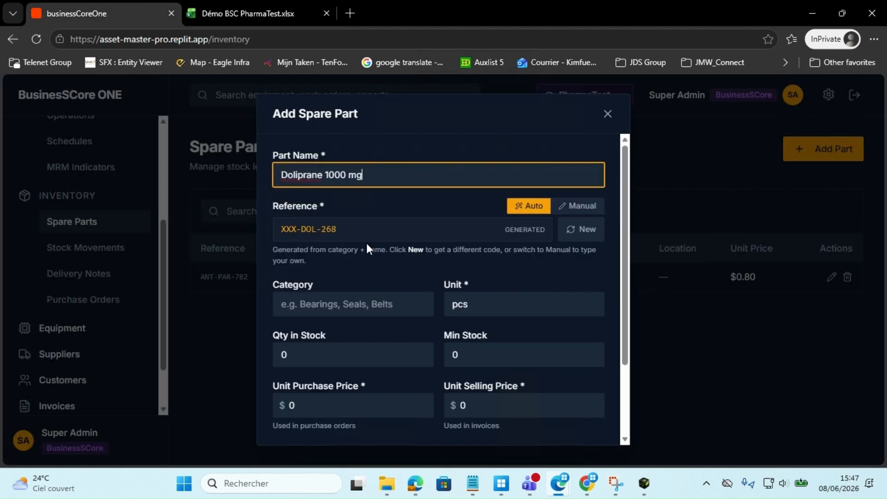
- Copy Antalgiques from the workbook into the Doliprane part's category and make its quantity in stock ready for entry
scroll(368, 244, down, 2)
click(242, 13)
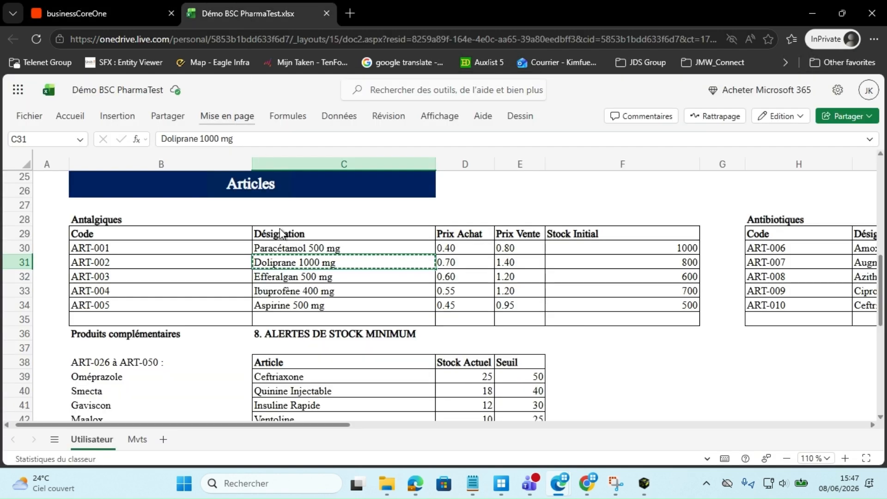
click(196, 220)
key(ctrl+c)
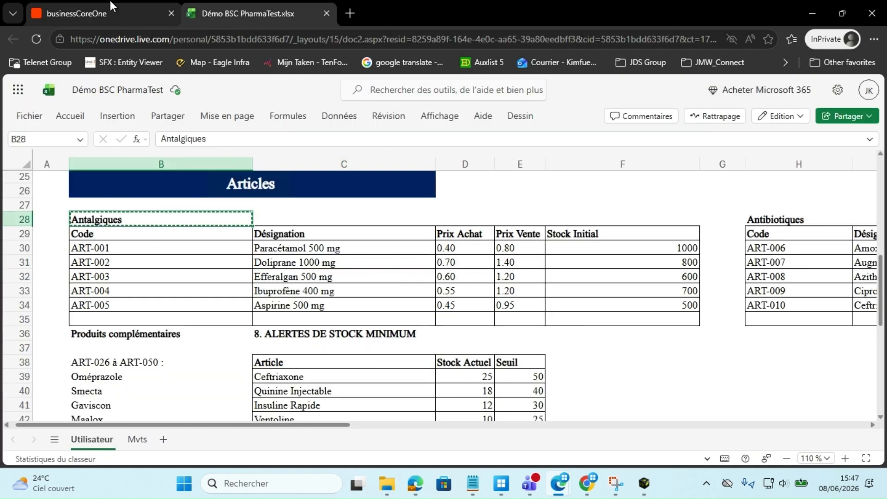
click(110, 5)
click(343, 216)
key(ctrl+v)
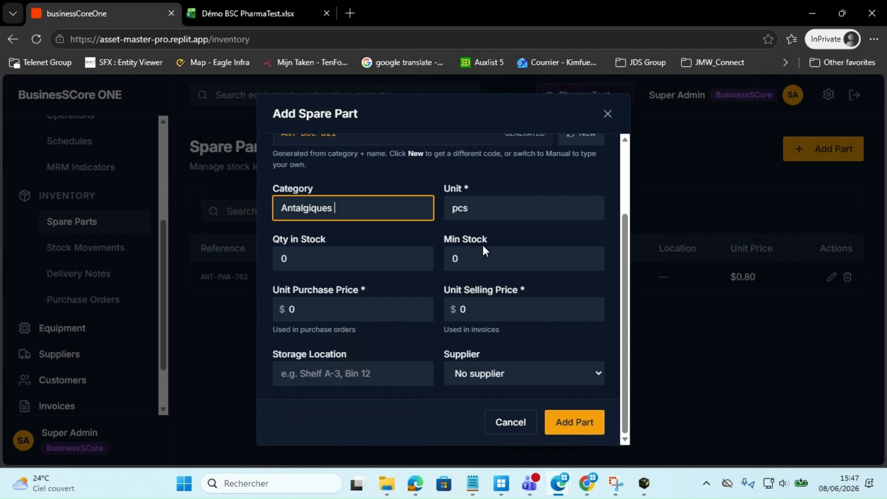
click(324, 265)
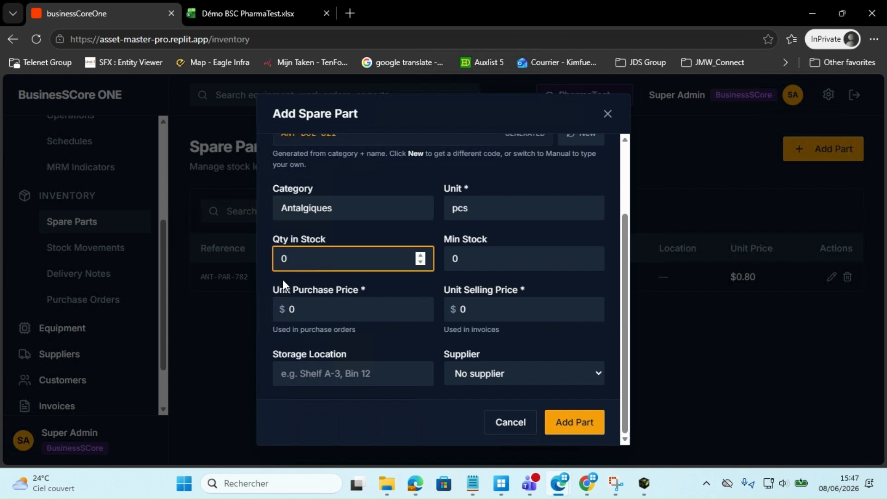
click(233, 14)
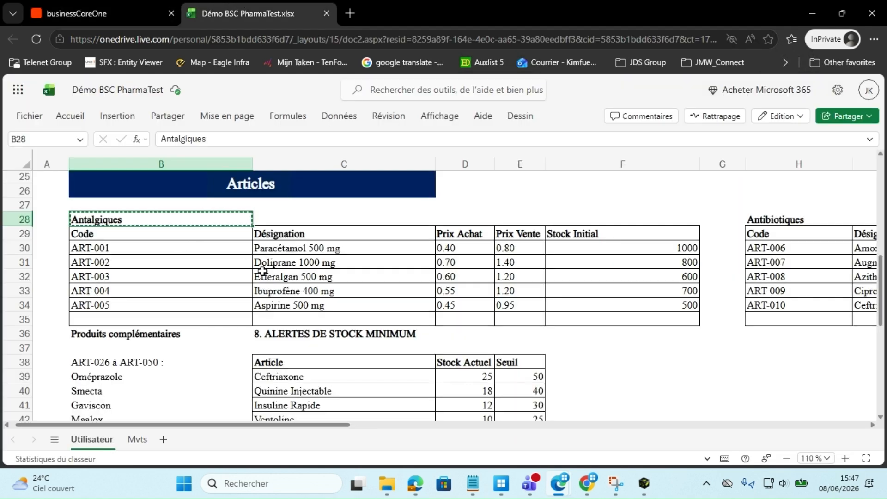
click(306, 262)
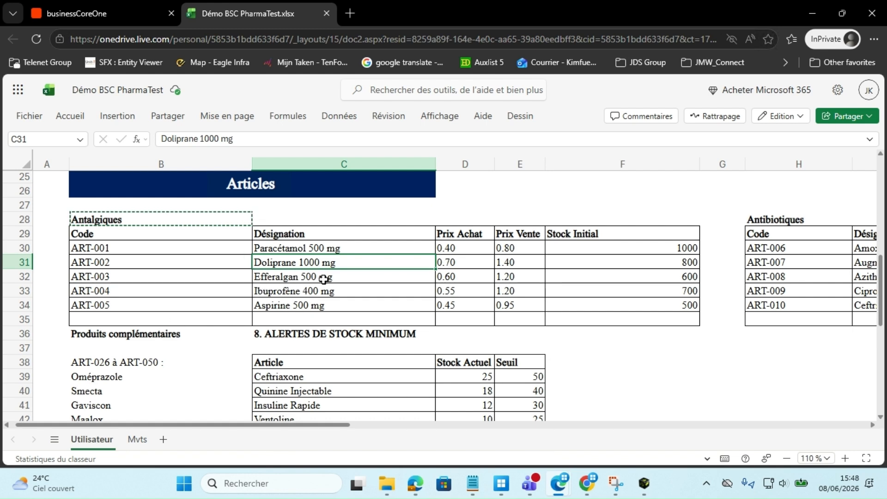
click(156, 6)
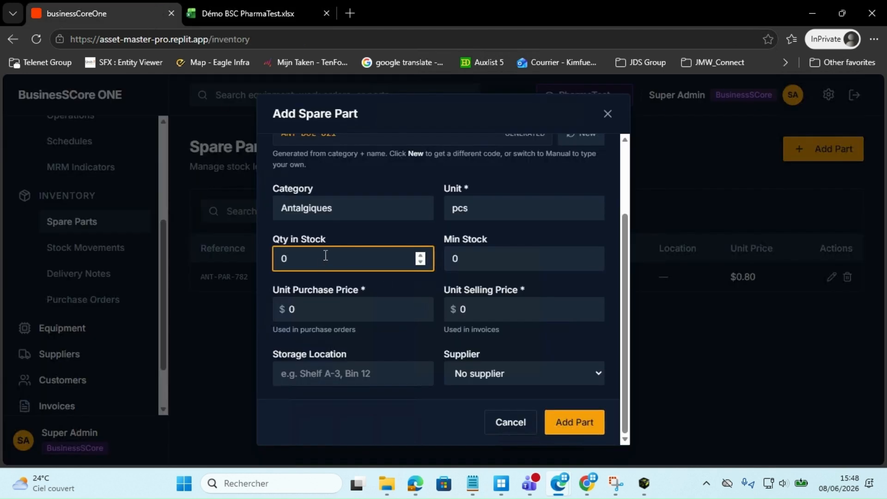
click(214, 1)
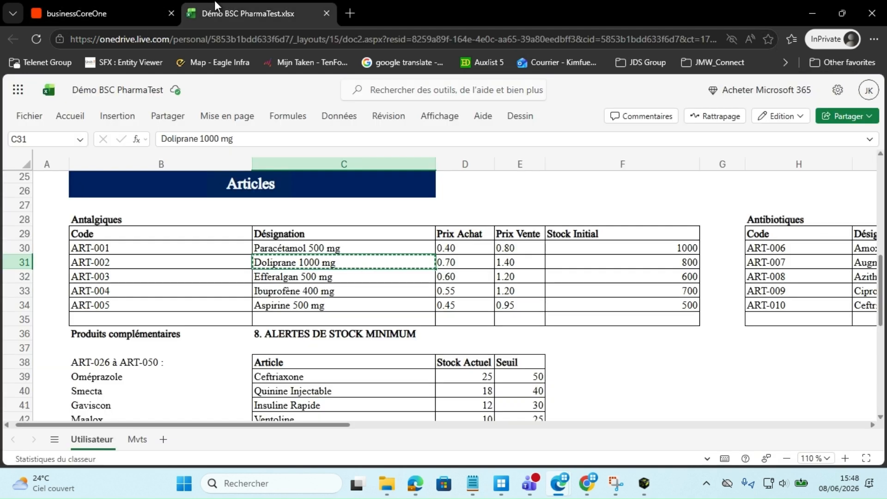
click(133, 6)
- Copy Doliprane's initial stock of 800 from the workbook into the part's quantity in stock
click(248, 18)
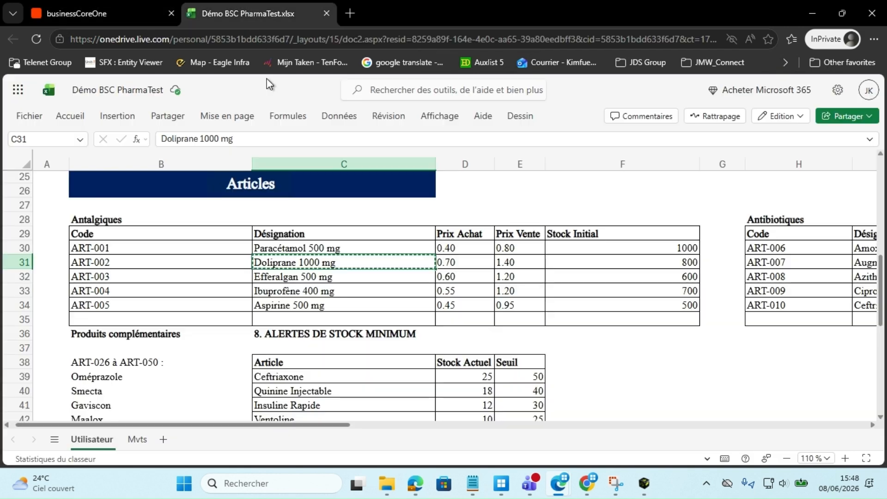
click(610, 262)
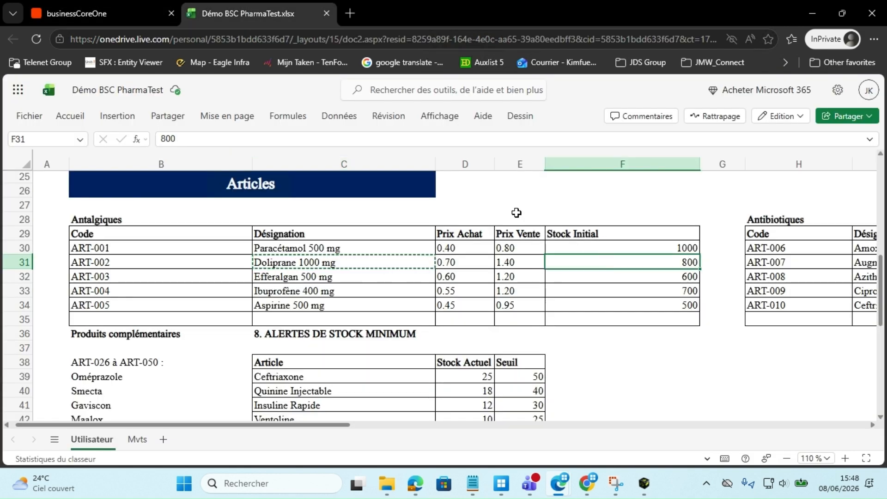
key(ctrl+c)
click(88, 1)
key(BackSpace)
key(ctrl+v)
- Copy Doliprane's purchase price of 0.70 from the workbook into the part's unit purchase price
click(503, 258)
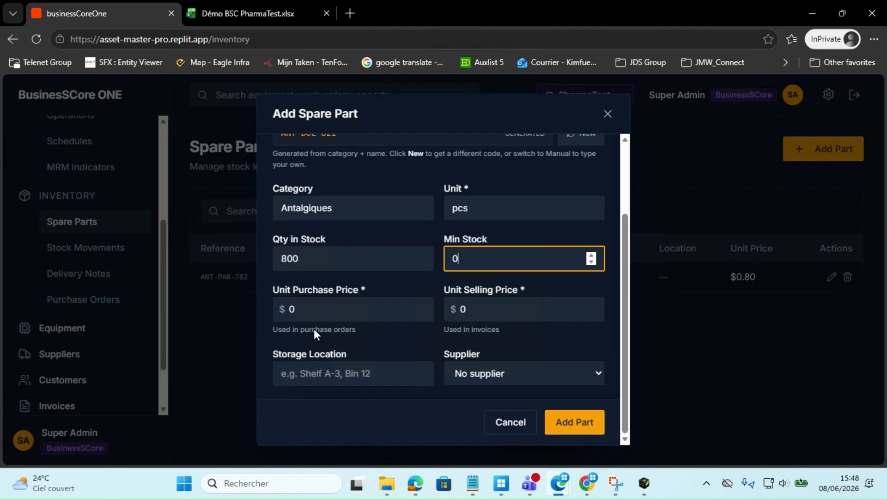
click(317, 310)
click(210, 4)
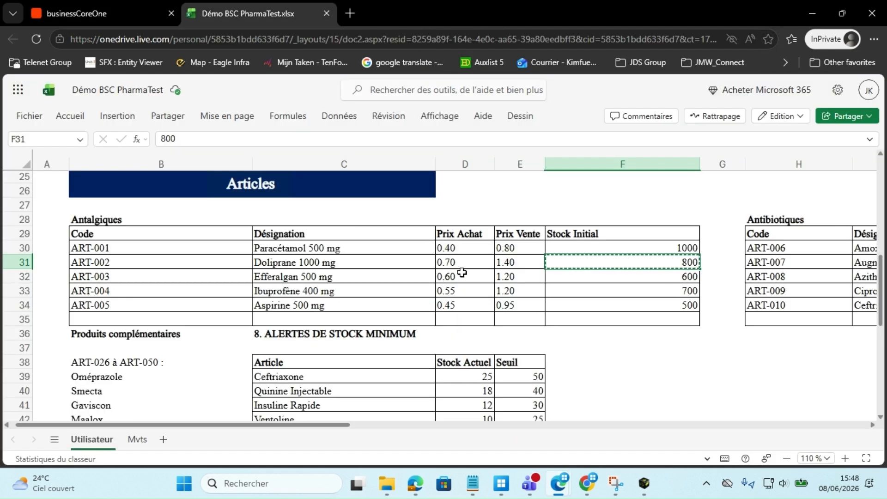
click(463, 263)
key(ctrl+c)
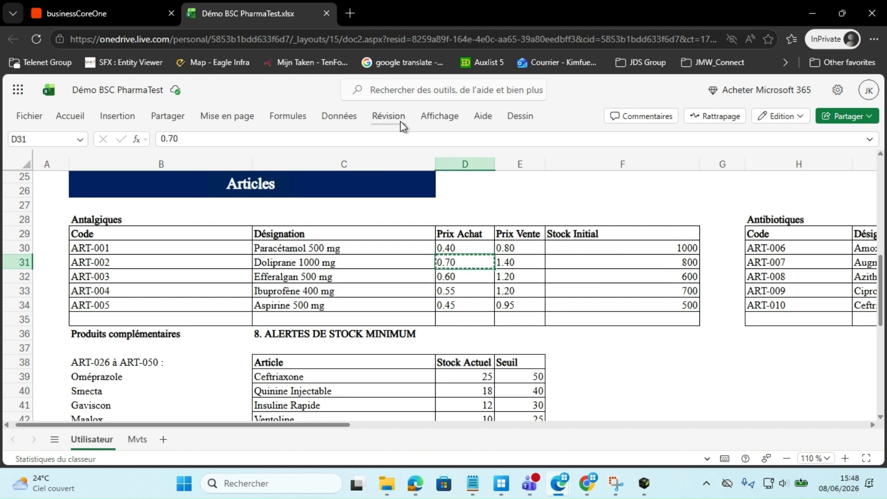
click(152, 9)
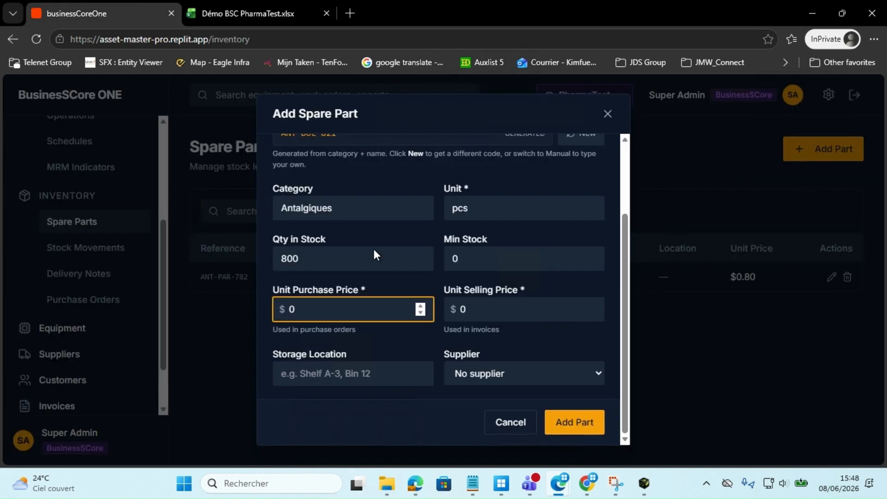
key(BackSpace)
key(ctrl+v)
- Copy Doliprane's selling price of 1.40 from the workbook into the part's unit selling price
click(258, 13)
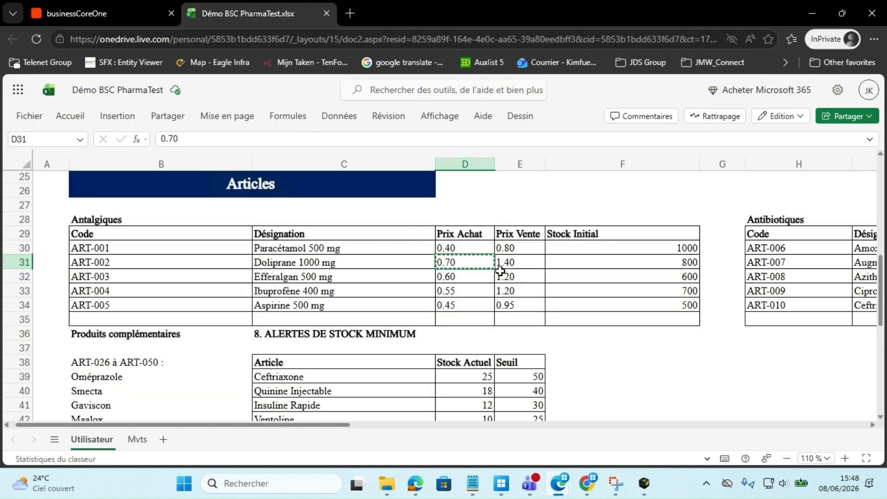
click(512, 263)
key(ctrl+c)
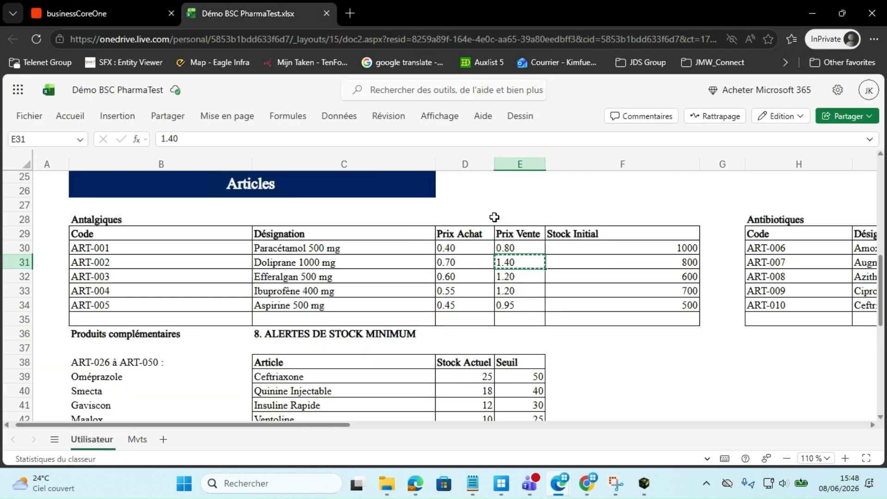
click(102, 13)
click(513, 309)
key(ctrl+v)
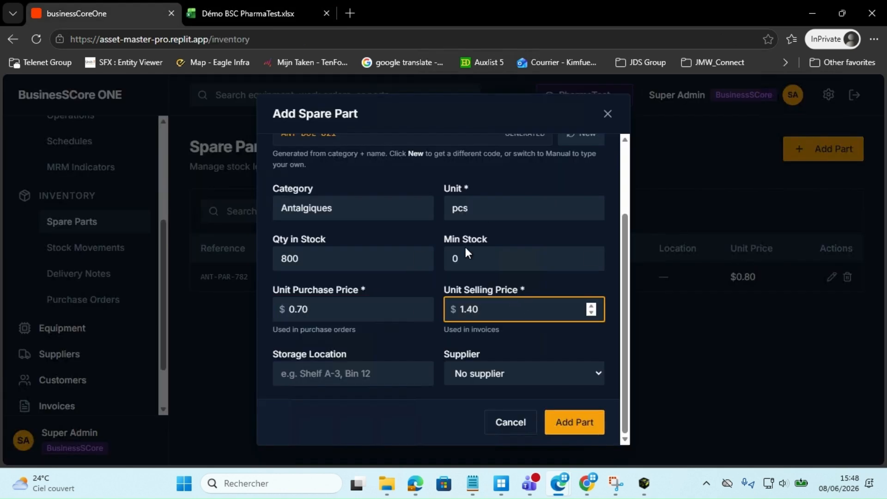
- Check the Doliprane entry against the workbook and add the part to the inventory
click(228, 3)
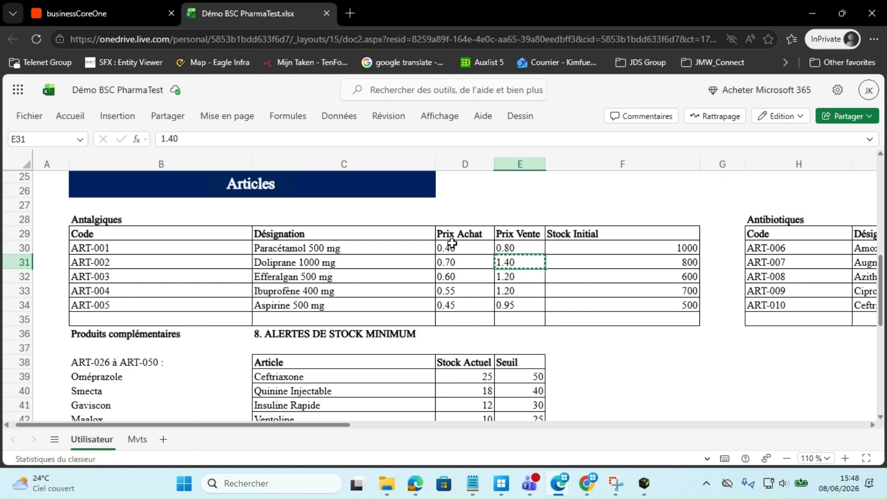
click(84, 4)
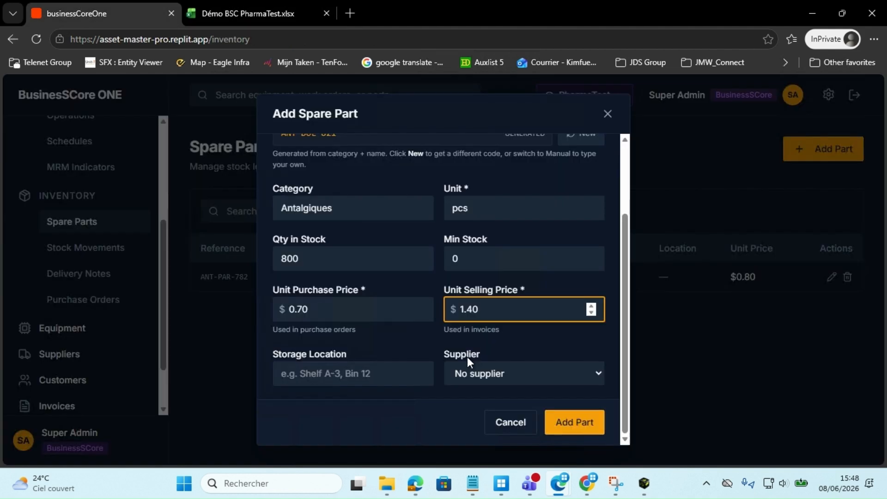
scroll(451, 348, up, 3)
scroll(501, 241, down, 3)
click(576, 423)
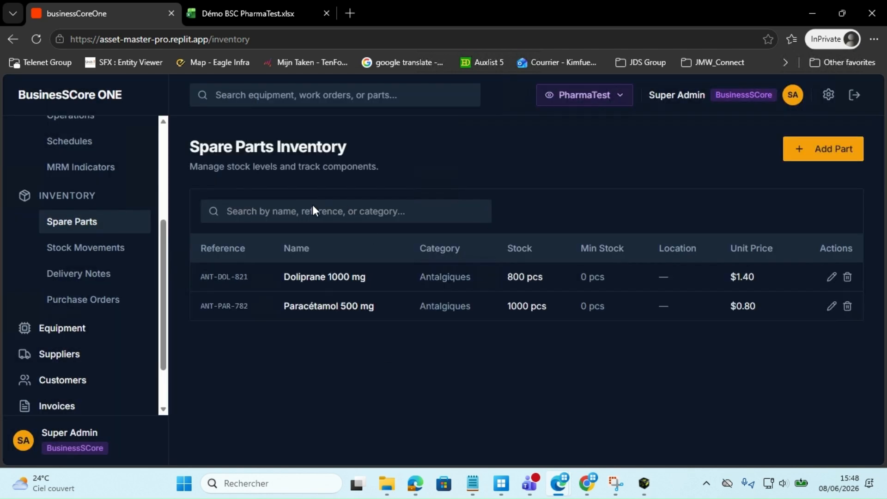
- Start another spare part and name it Efferalgan 500 mg, copied from the workbook's article list
click(252, 10)
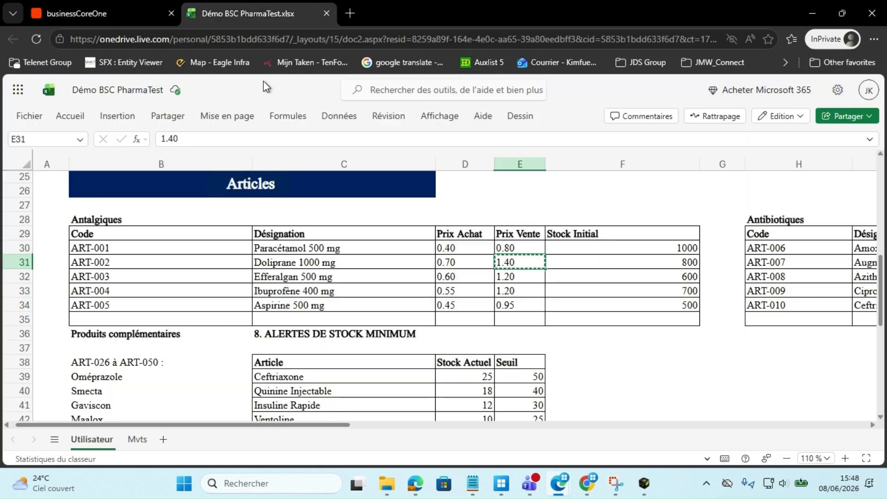
click(342, 275)
key(ctrl+c)
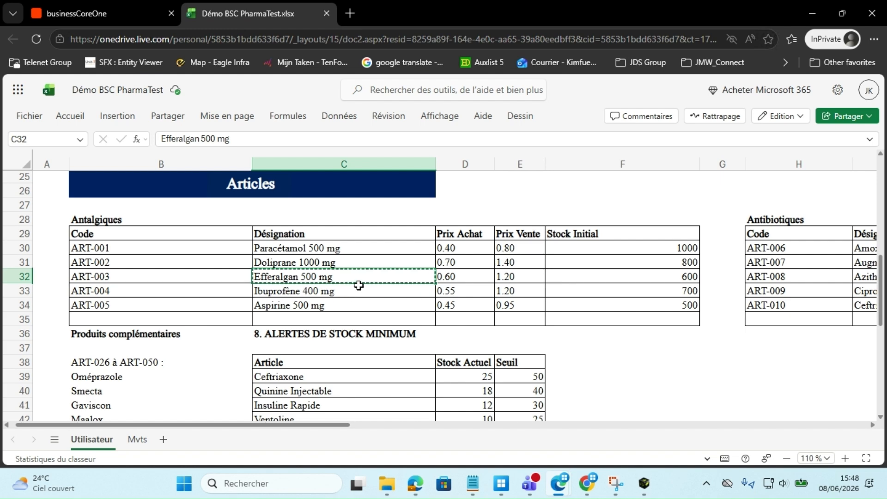
click(119, 18)
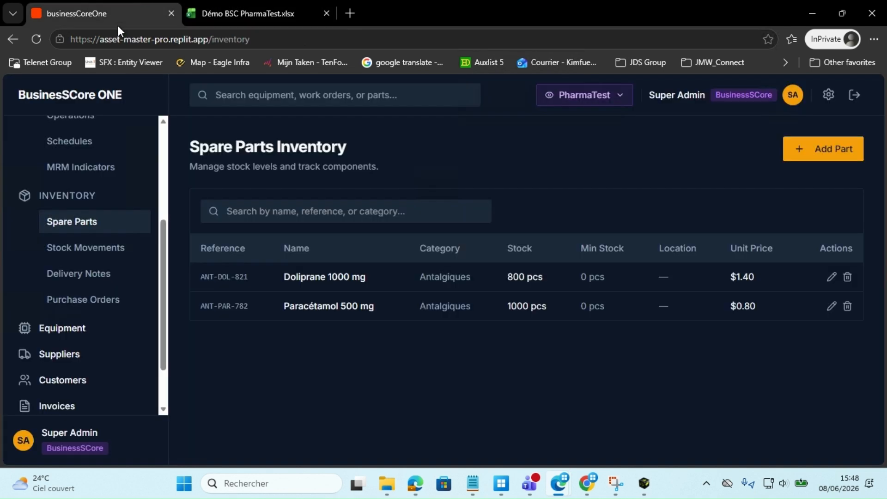
click(822, 150)
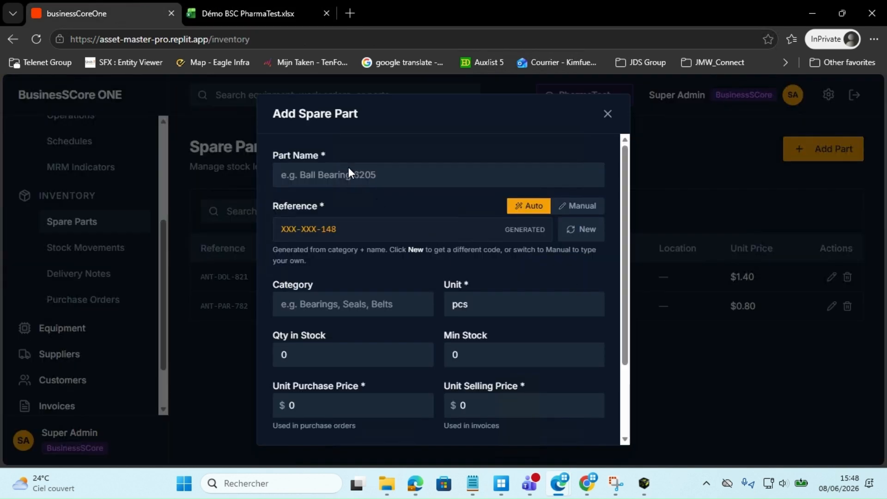
click(348, 166)
key(ctrl+v)
- Copy Antalgiques from the workbook into the Efferalgan part's category
click(328, 310)
click(241, 13)
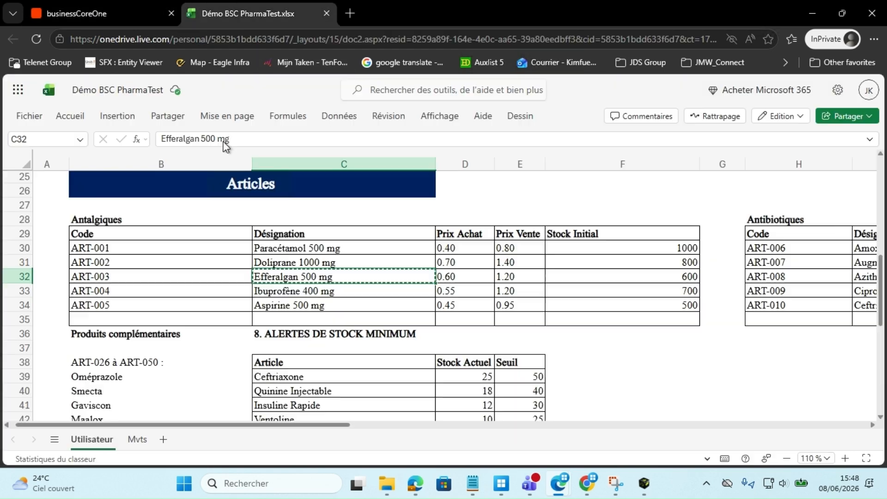
click(154, 225)
key(ctrl+c)
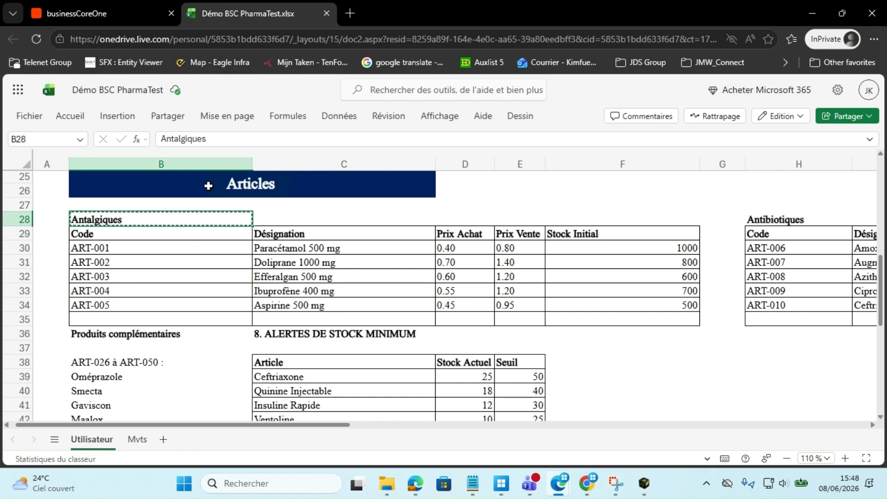
click(106, 13)
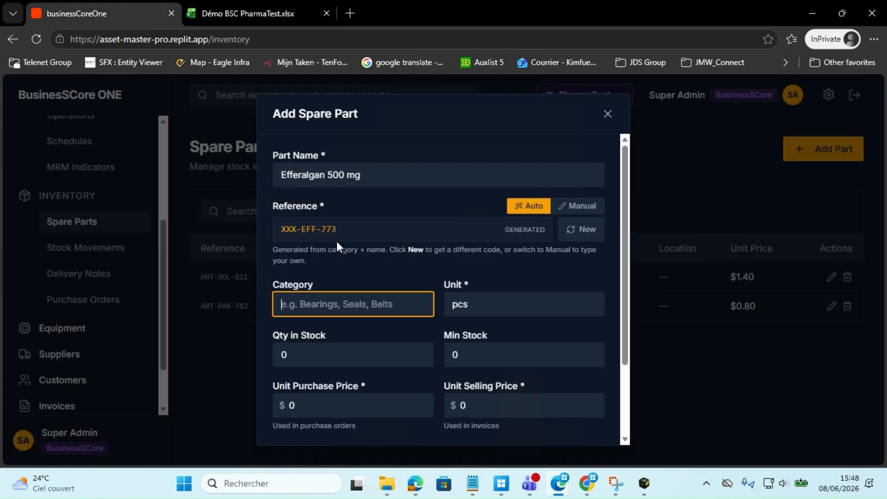
key(ctrl+v)
- Copy Efferalgan's initial stock of 600 from the workbook into the part's quantity in stock
click(404, 354)
click(250, 13)
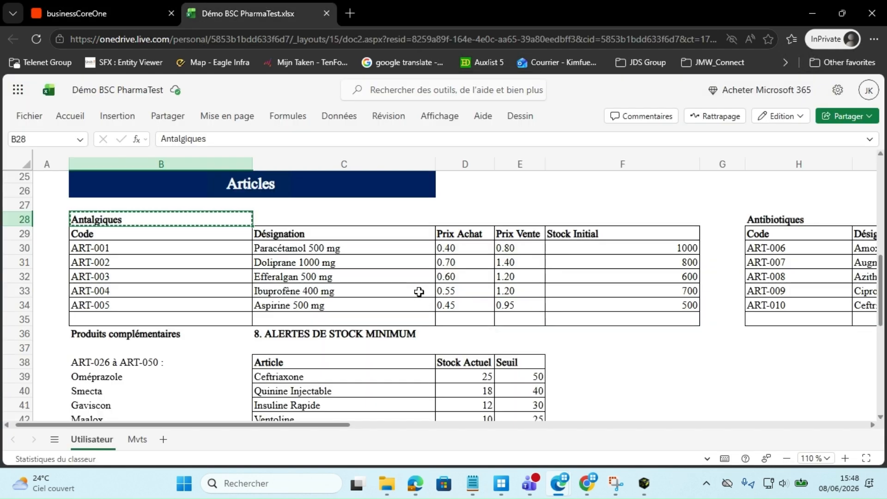
click(364, 278)
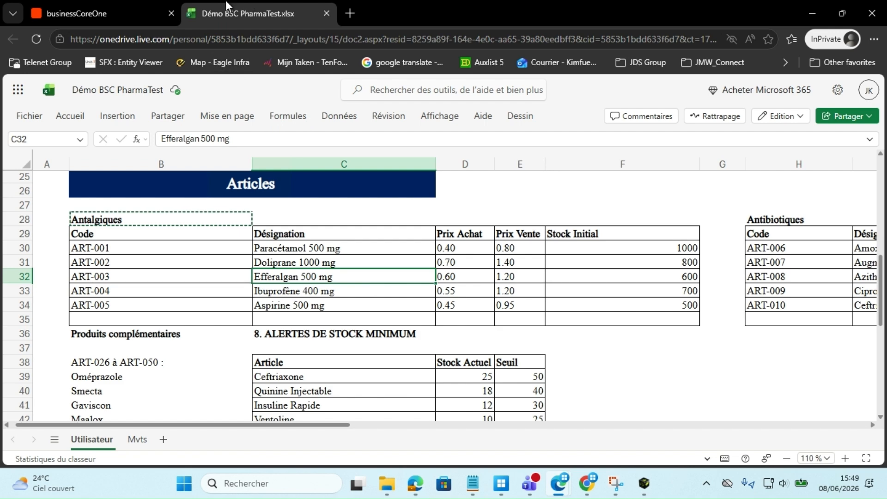
click(133, 1)
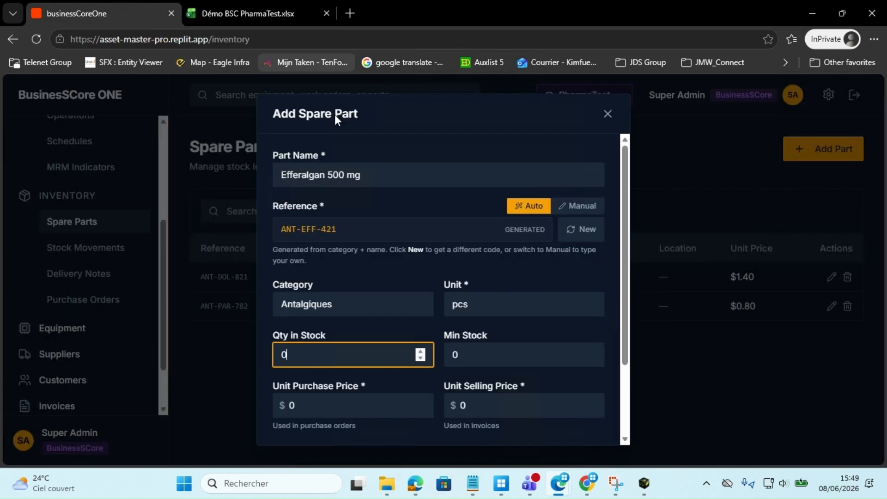
click(251, 5)
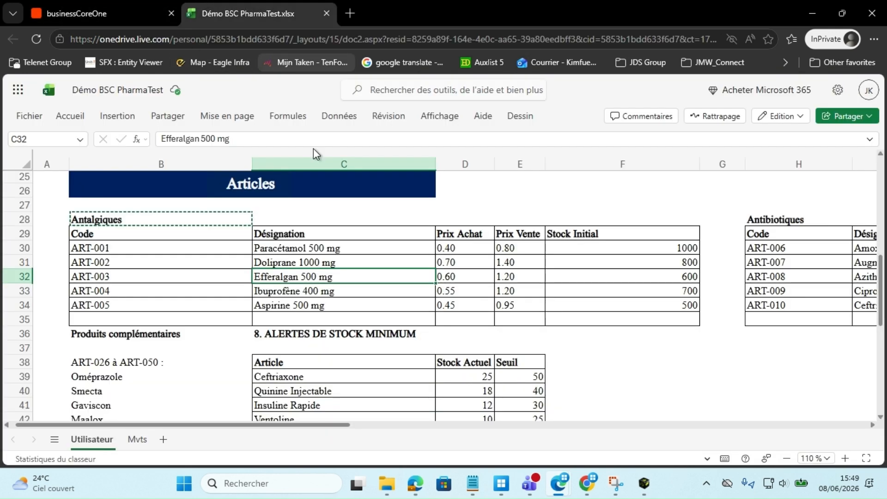
click(595, 278)
key(ctrl+c)
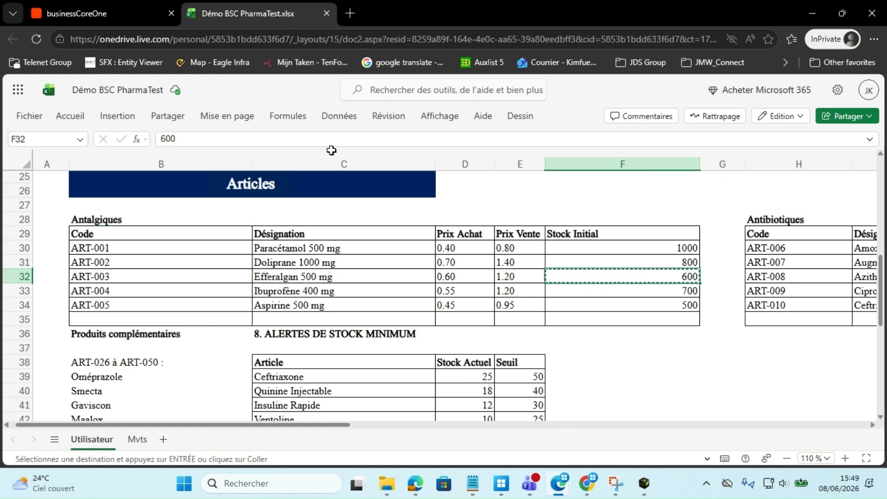
click(142, 7)
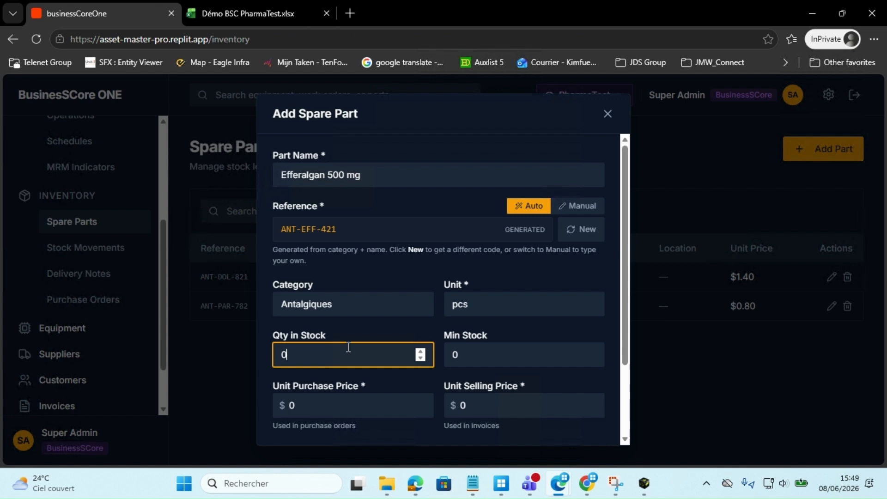
key(ctrl+v)
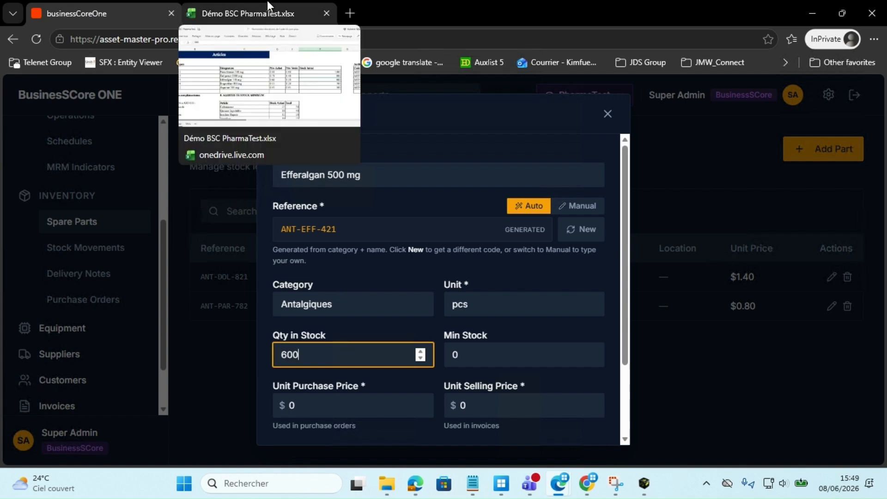
- Copy Efferalgan's purchase price of 0.60 from the workbook into the part's unit purchase price
scroll(376, 263, down, 3)
click(217, 7)
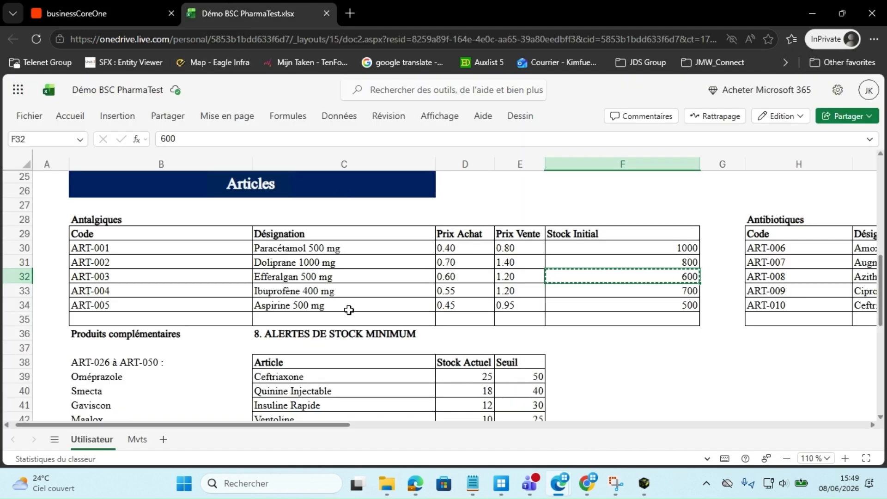
click(451, 279)
key(ctrl+c)
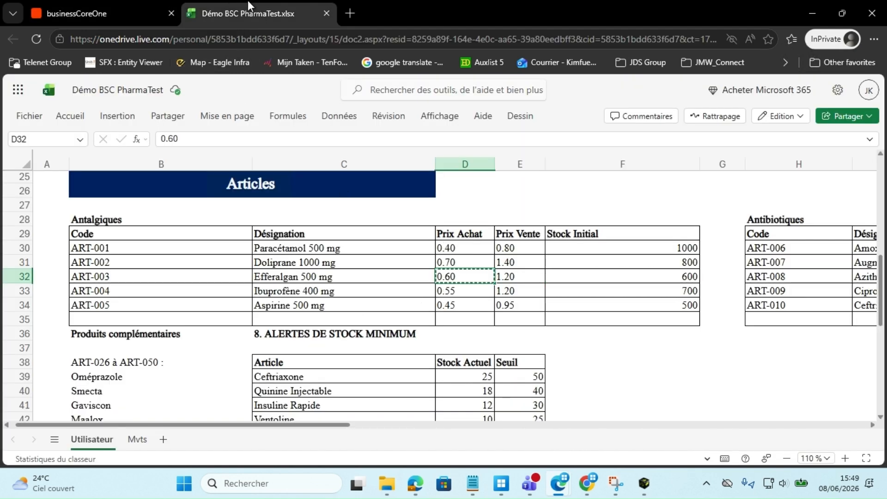
click(139, 13)
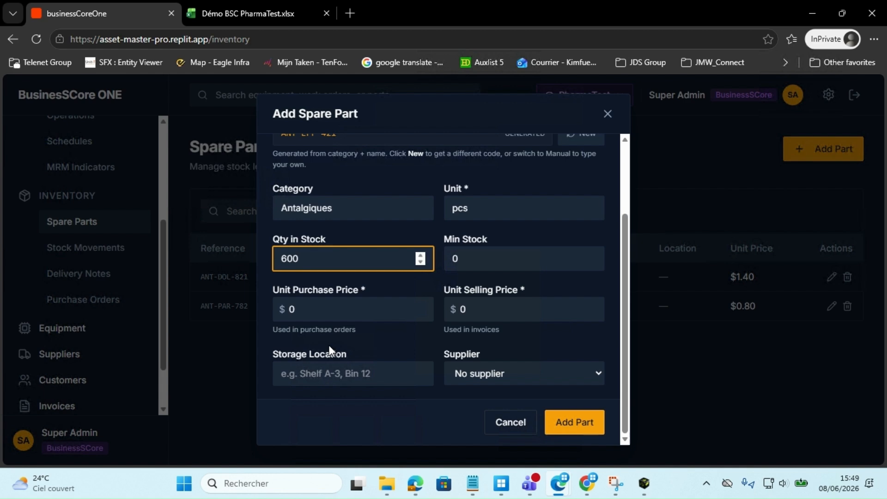
click(311, 314)
key(ctrl+v)
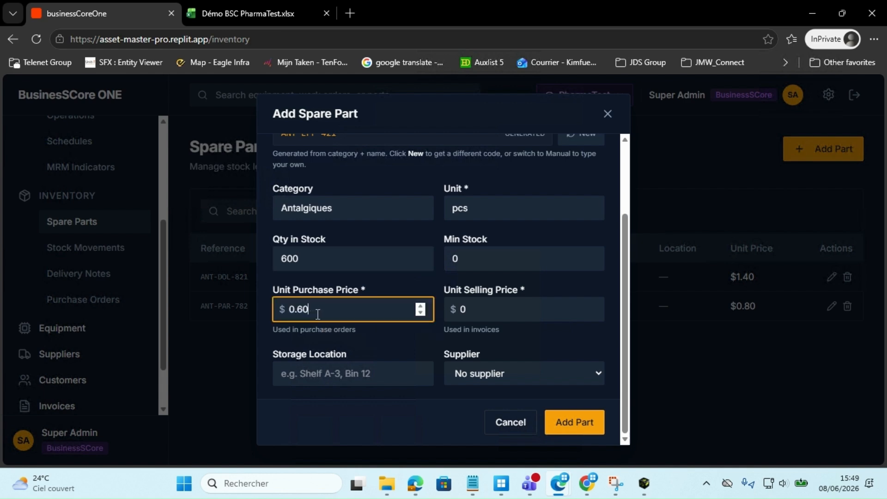
- Copy Efferalgan's selling price of 1.20 from the workbook into its unit selling price and add the part to the inventory
click(258, 14)
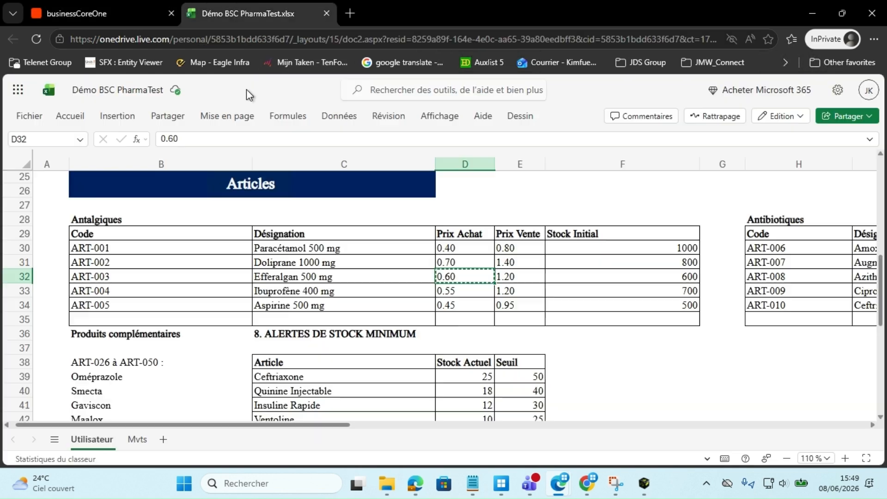
click(522, 280)
key(ctrl+c)
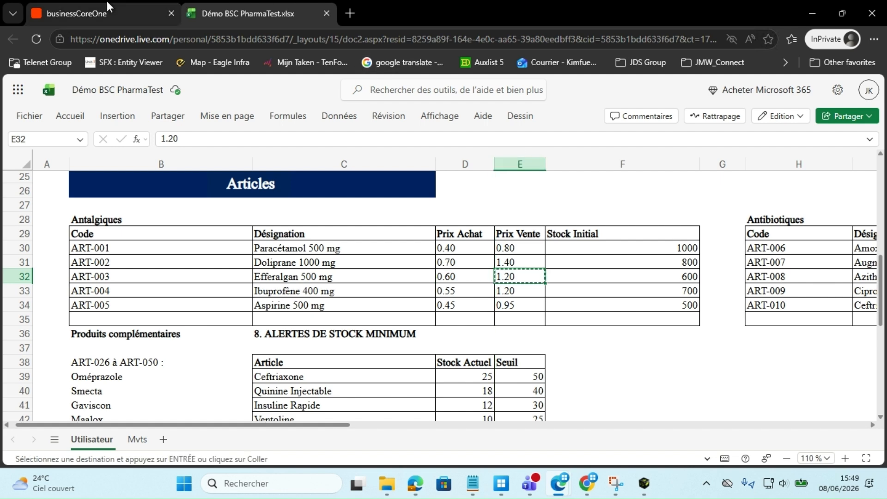
click(107, 3)
click(494, 311)
key(ctrl+v)
click(569, 422)
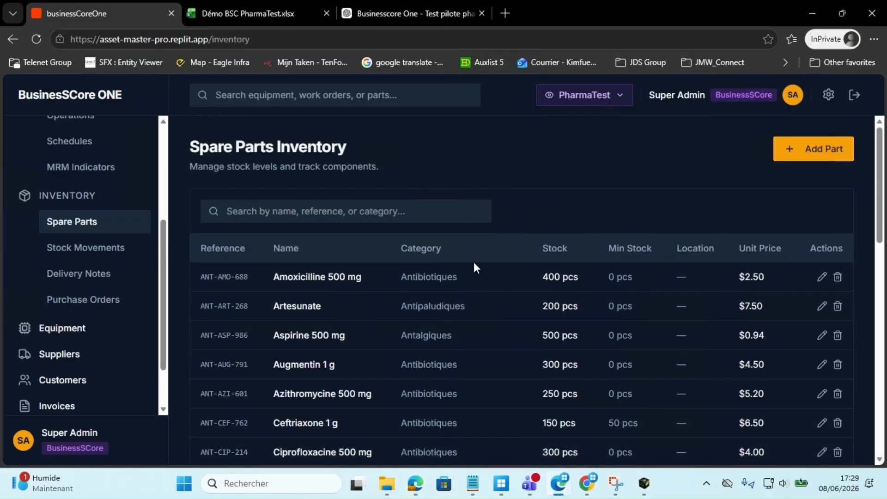
- Look through the complete spare parts inventory list and its Category column
scroll(347, 232, down, 12)
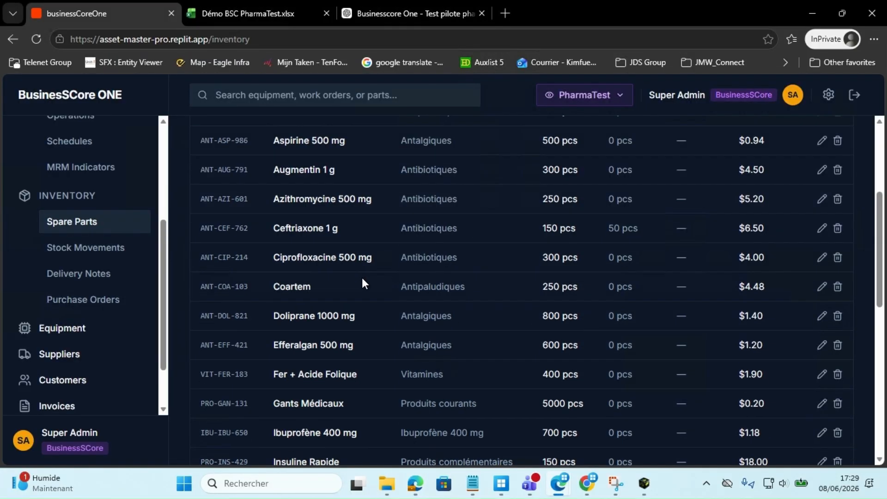
scroll(368, 275, down, 1)
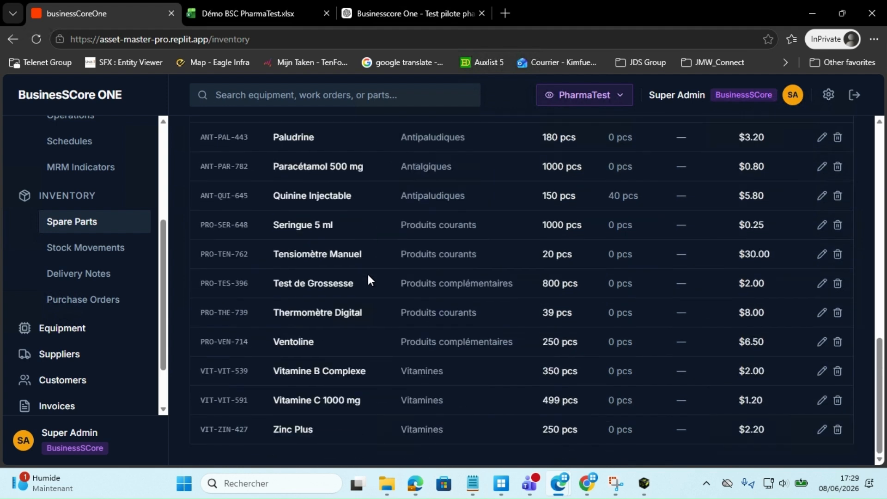
scroll(370, 277, up, 14)
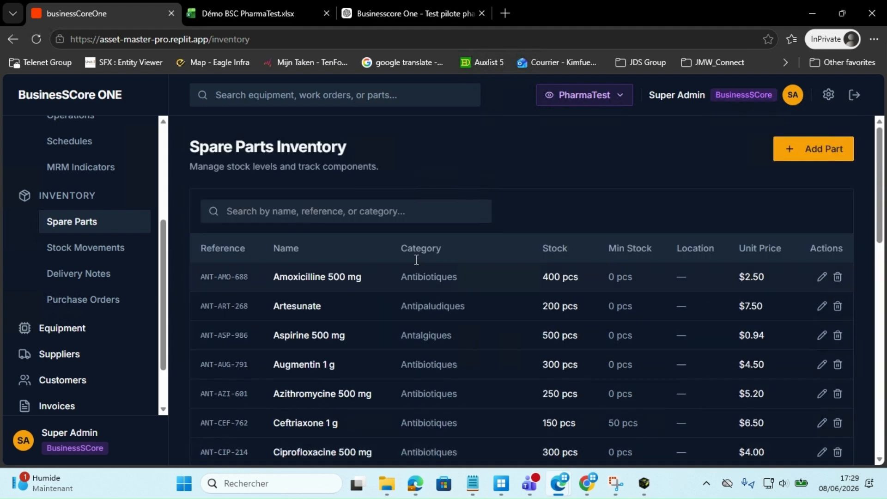
double_click(405, 249)
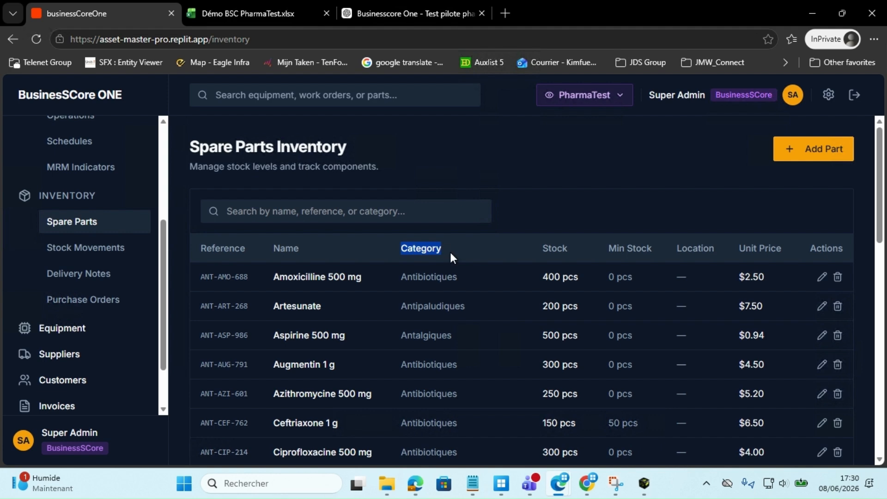
- Search the spare parts inventory for "Antibioti" to view the antibiotics category
click(349, 216)
text(Antinioti)
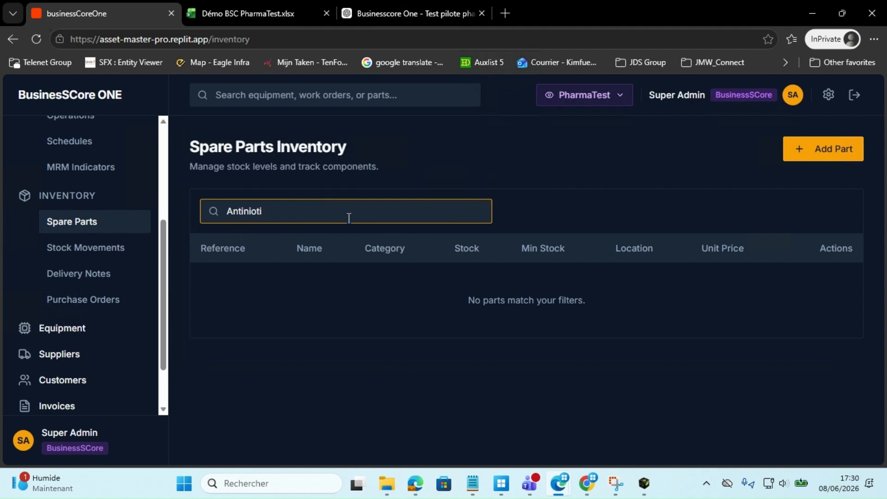
key(BackSpace)
key(BackSpace)
key(BackSpace)
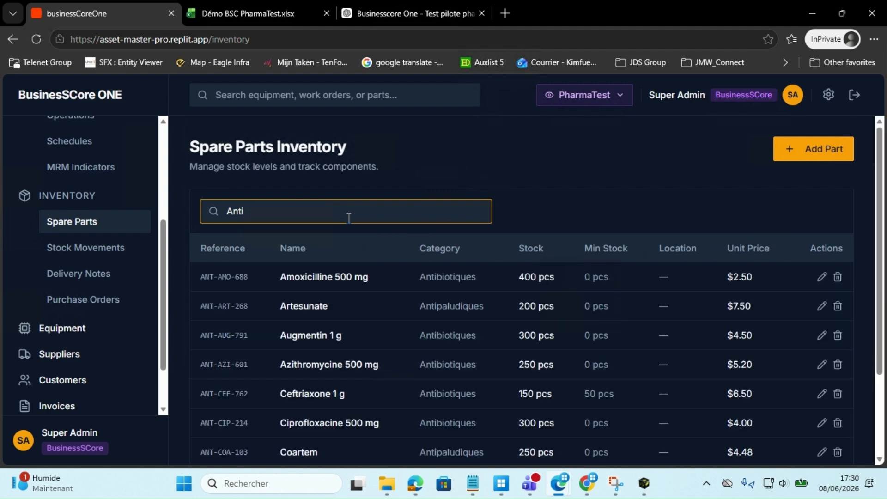
text(bioti)
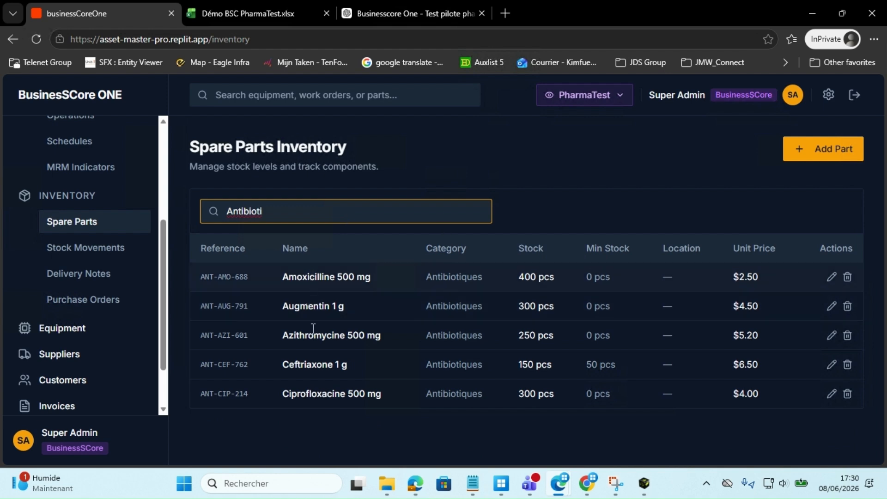
- Search the spare parts inventory for "Antipalu" and for "anta" to view the antimalarial and painkiller categories
double_click(293, 213)
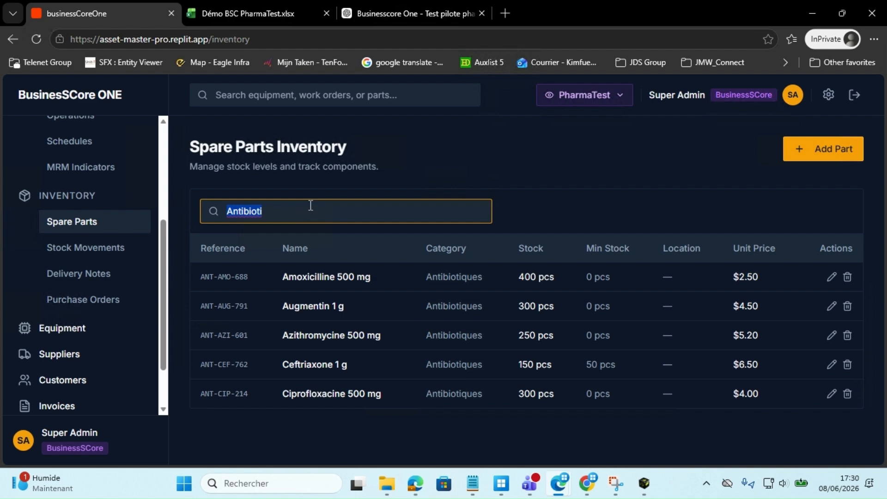
click(301, 208)
key(BackSpace)
text(palu)
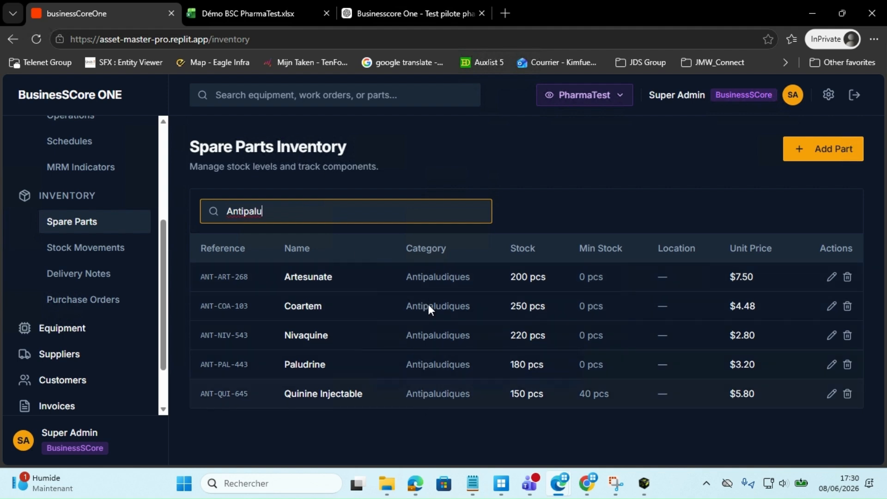
double_click(294, 210)
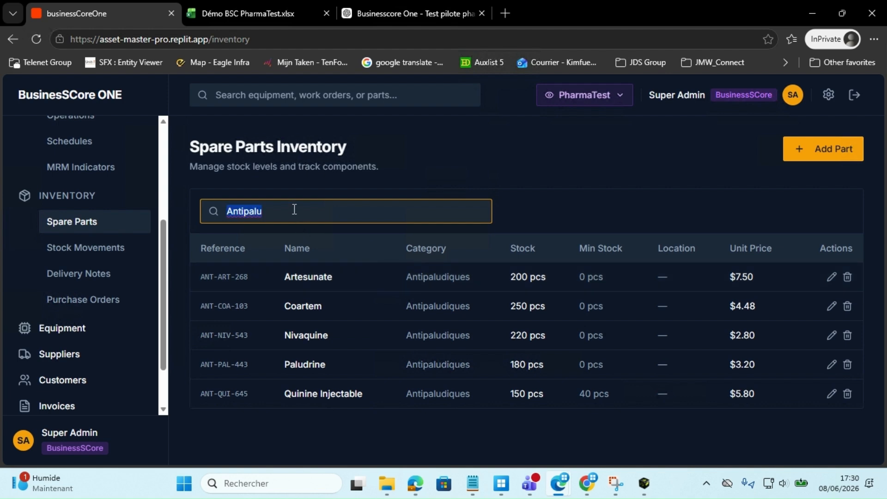
text(anta)
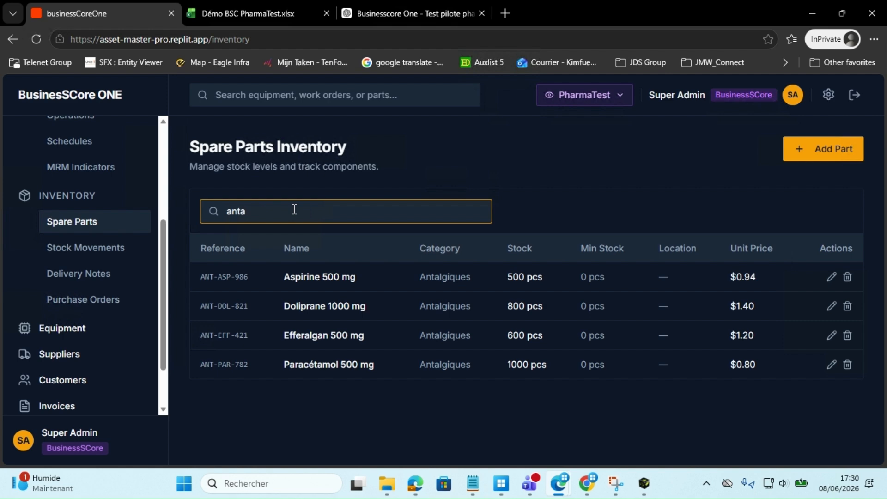
- Clear the inventory search and look up "Produits coura" to view the common products
key(BackSpace)
key(BackSpace)
key(BackSpace)
key(BackSpace)
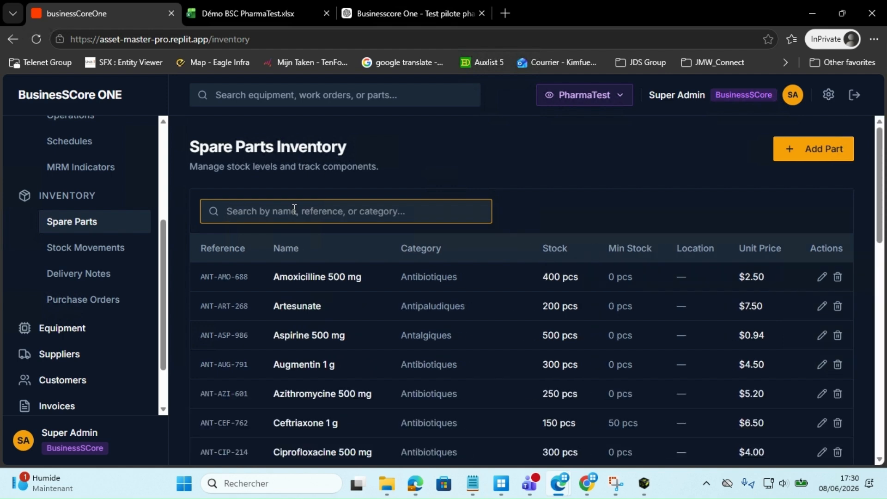
text(Produits courants)
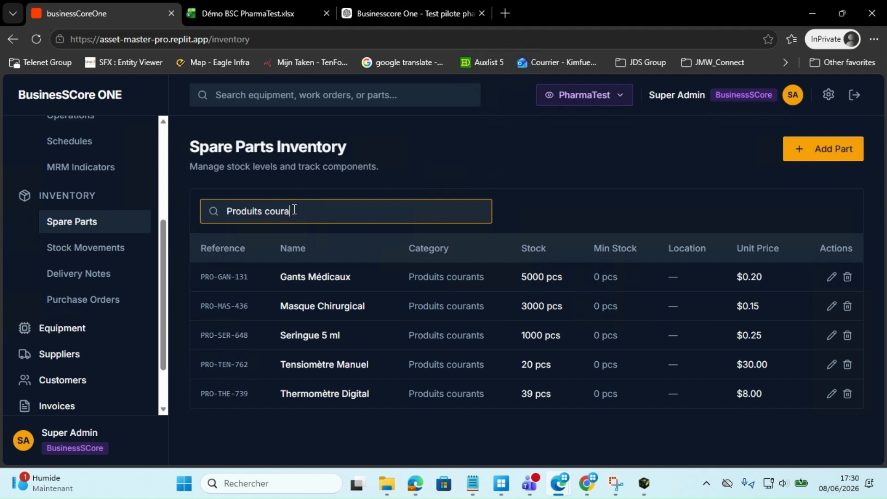
- Change the inventory search to "Produits compl" to view the complementary products
key(BackSpace)
key(BackSpace)
key(BackSpace)
key(BackSpace)
text(mpl)
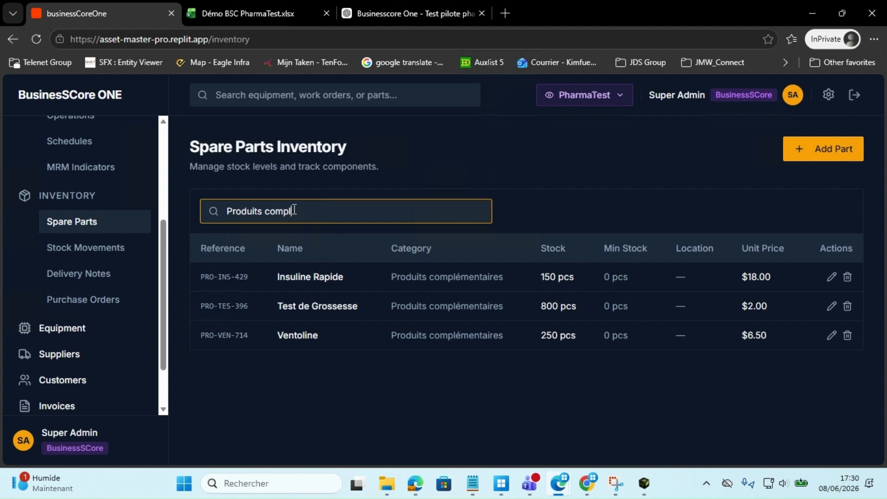
- Rework the inventory search to "Produits com" to compare the two product categories
key(BackSpace)
key(BackSpace)
key(BackSpace)
key(BackSpace)
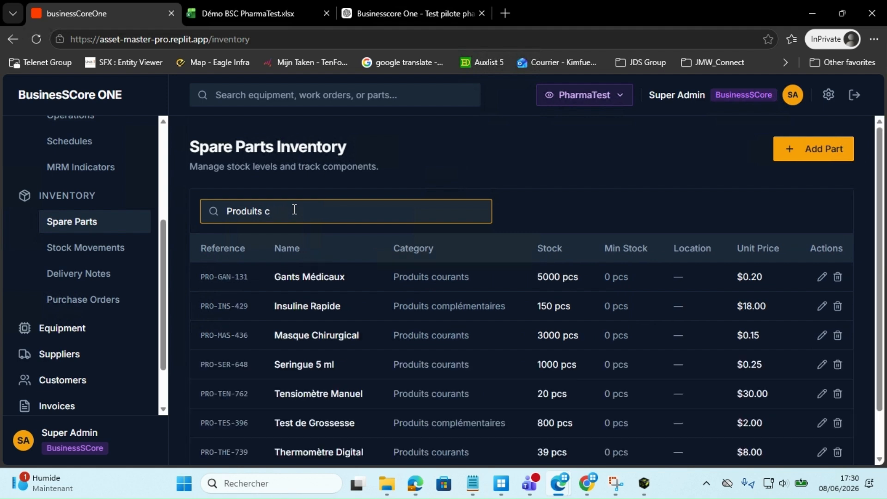
text(om)
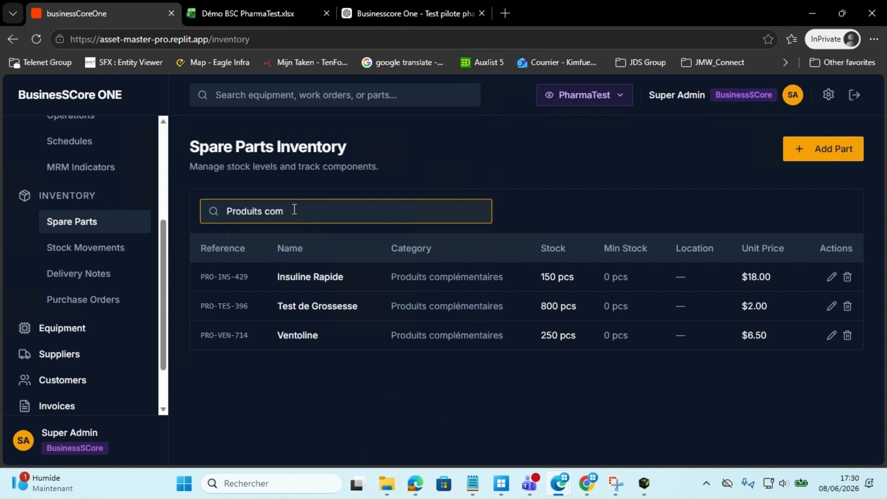
key(BackSpace)
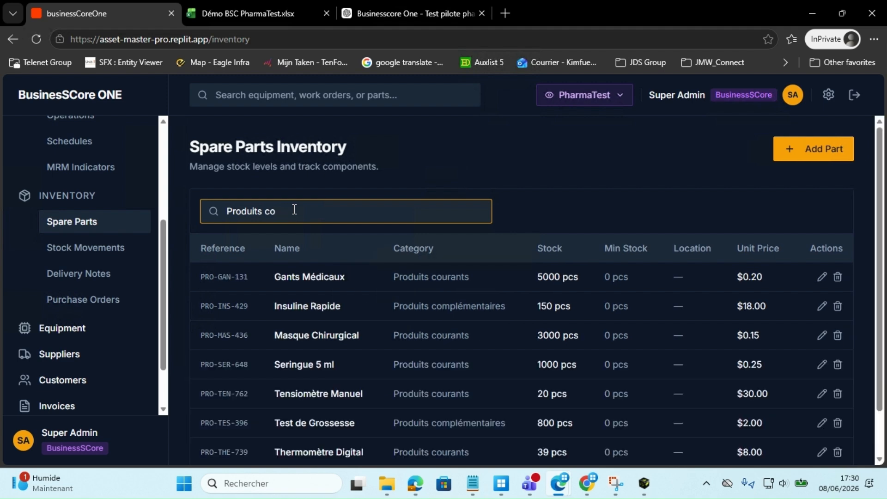
key(BackSpace)
key(BackSpace)
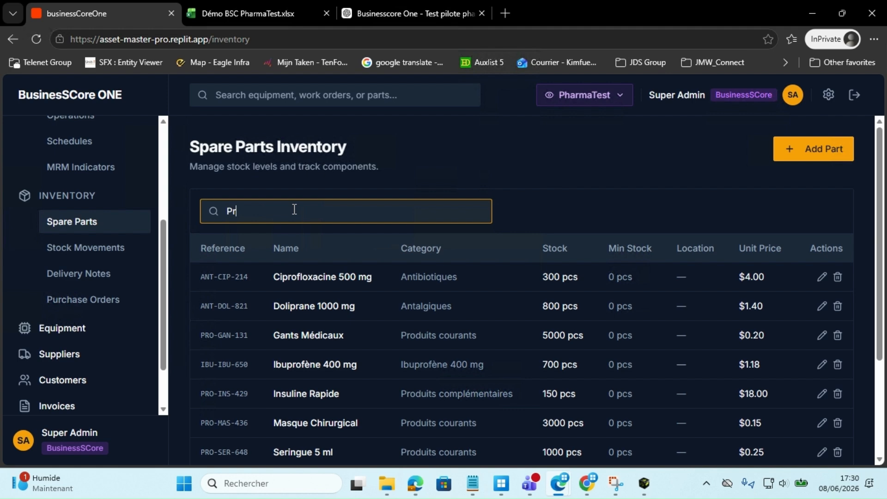
text(oduits )
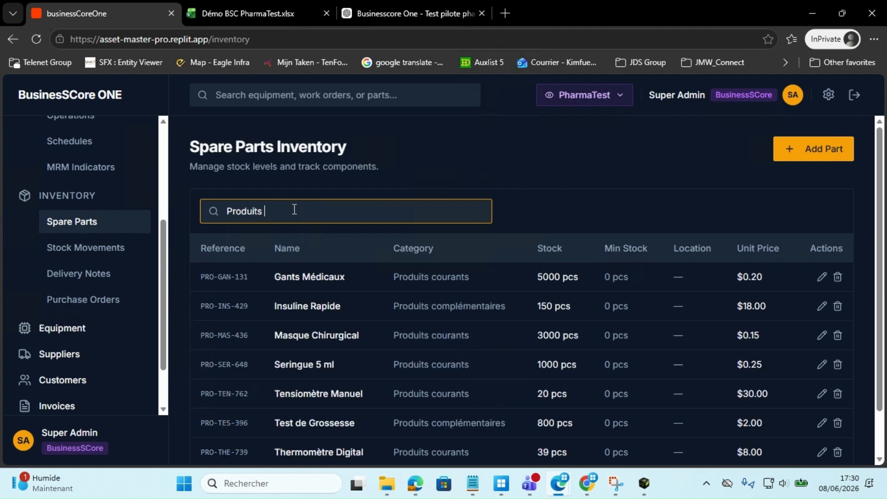
text(com)
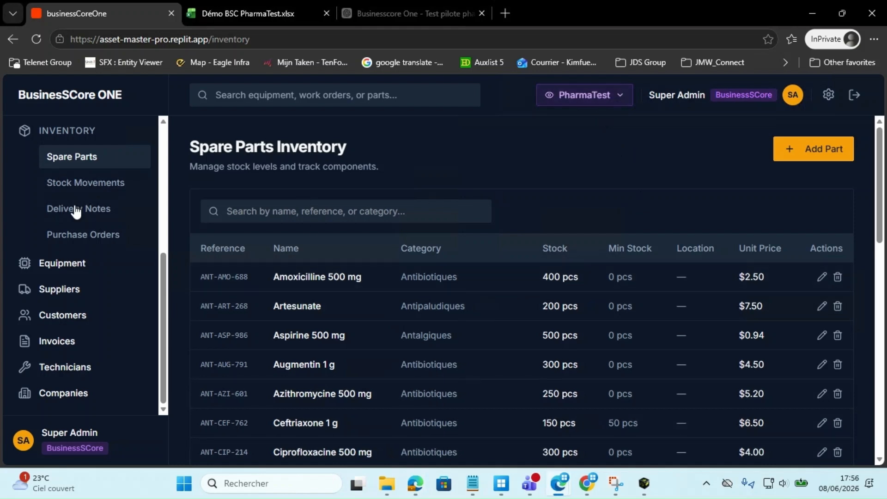
- Start a new purchase order and look up the PO-001 supplier in the Démo BSC PharmaTest workbook
click(89, 234)
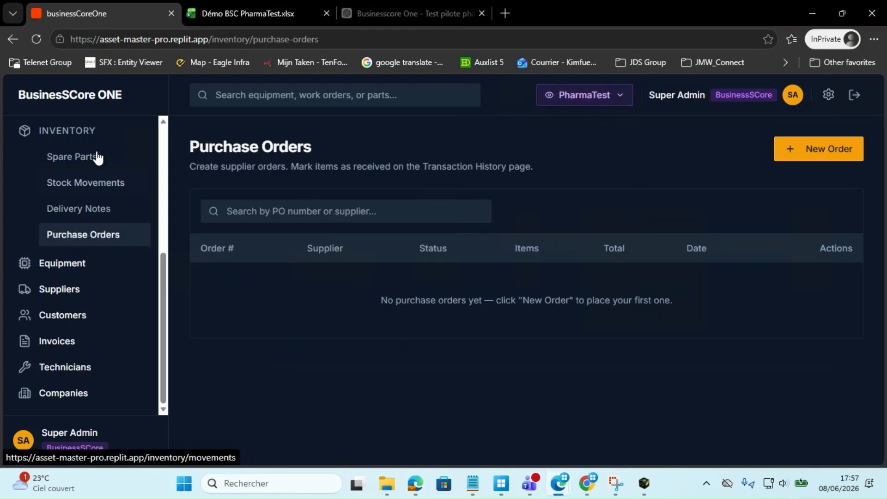
click(793, 154)
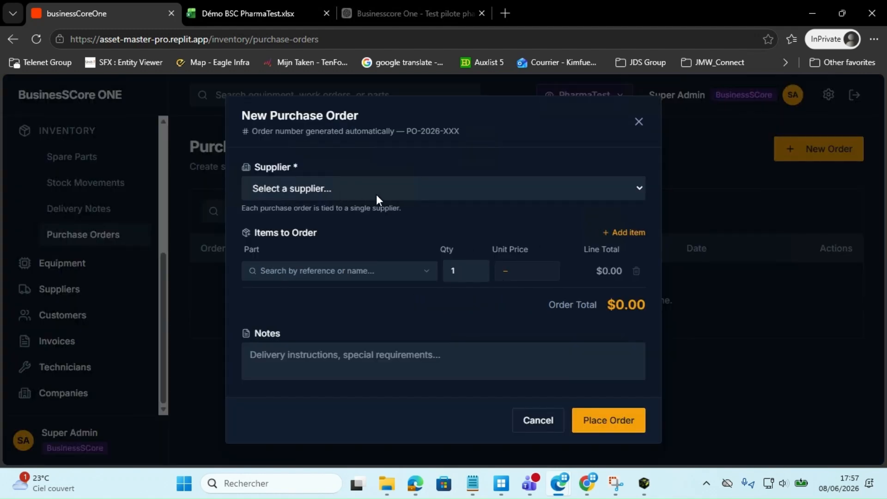
click(253, 10)
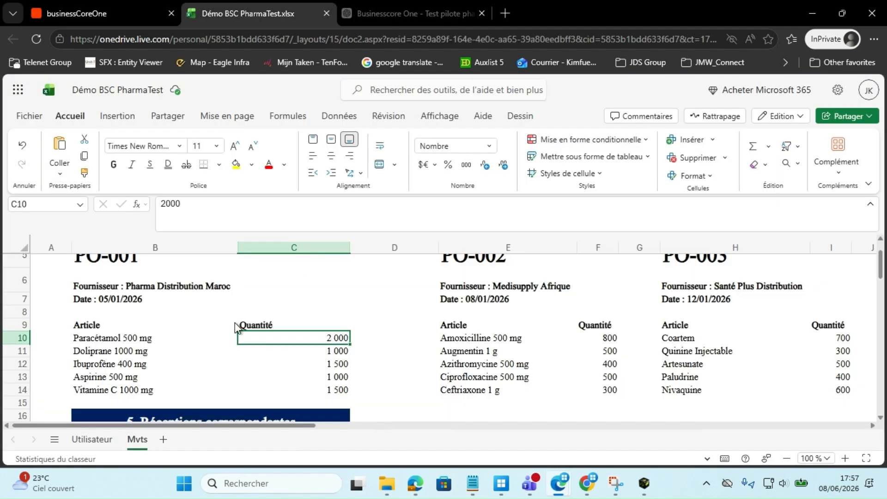
click(140, 339)
scroll(187, 349, up, 2)
click(169, 283)
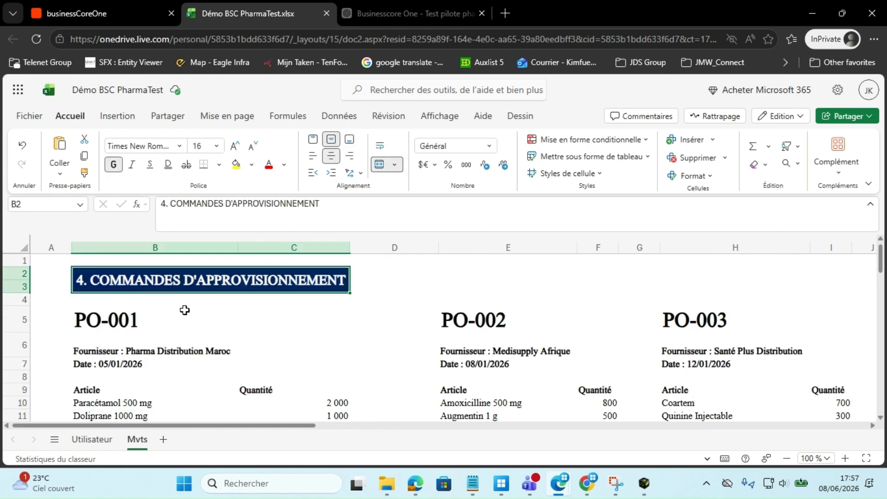
scroll(183, 315, down, 2)
click(174, 289)
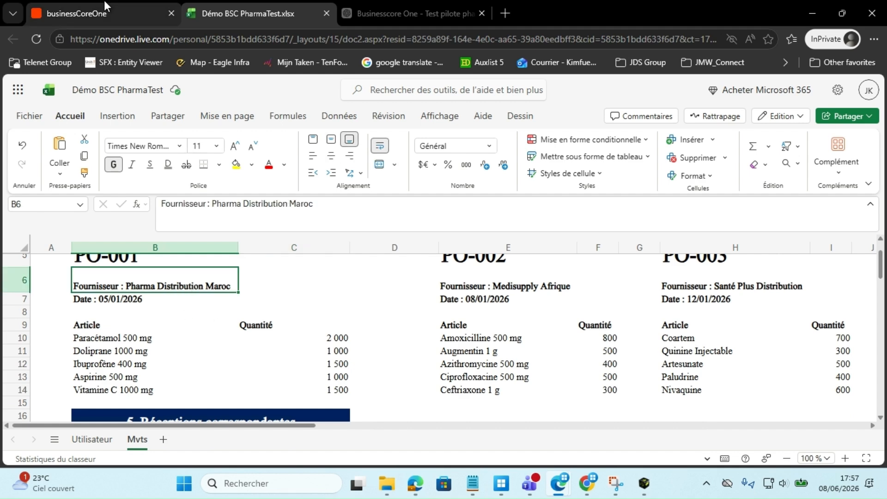
- Back in businessCoreOne, set the purchase order's supplier to Pharma Distribution Maroc
click(76, 13)
click(628, 190)
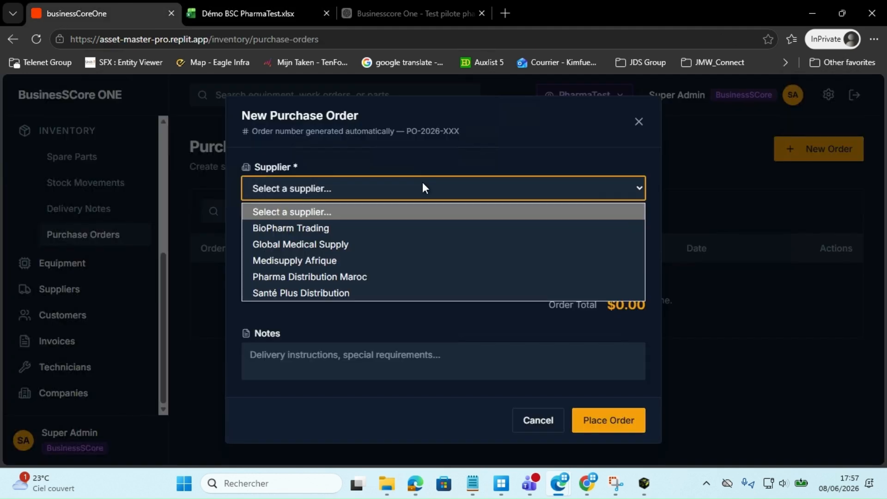
click(312, 277)
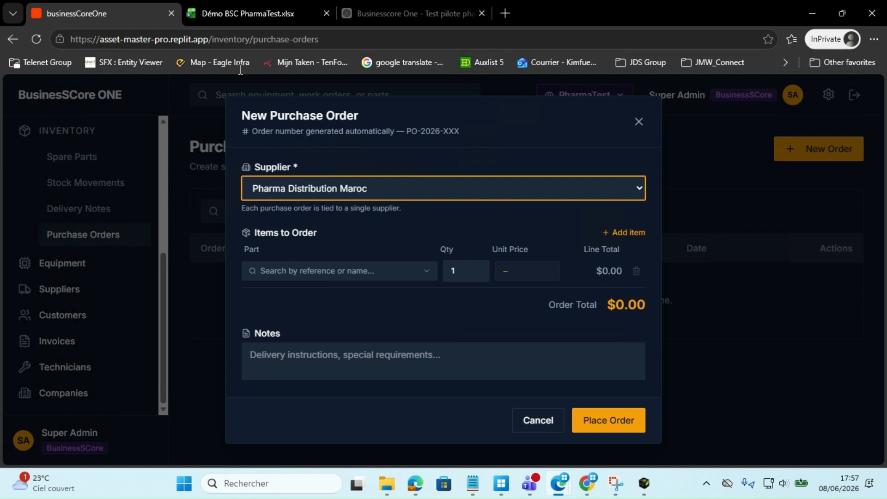
- Check the first PO-001 article in the workbook and choose Paracétamol 500 mg as the order's first item
click(253, 13)
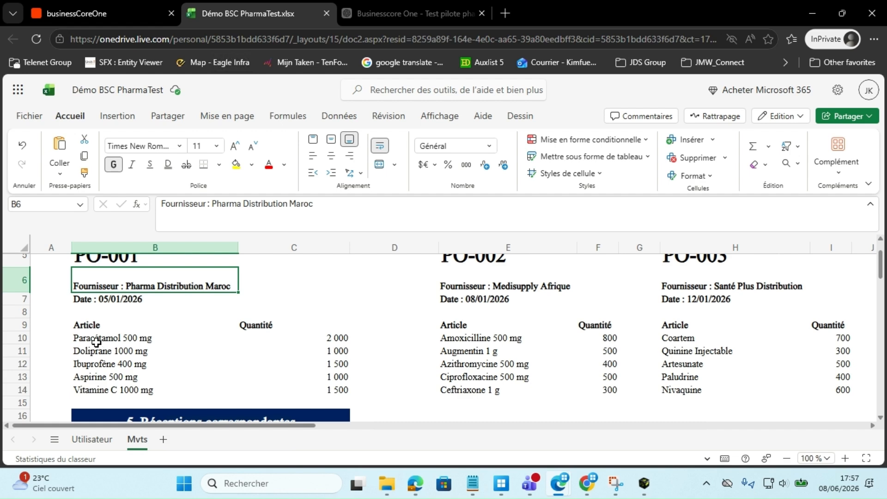
click(121, 15)
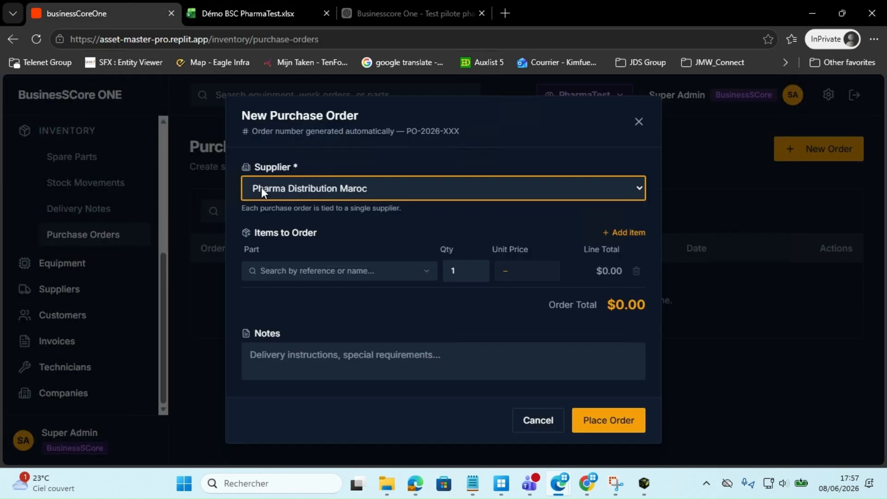
click(298, 270)
text(para)
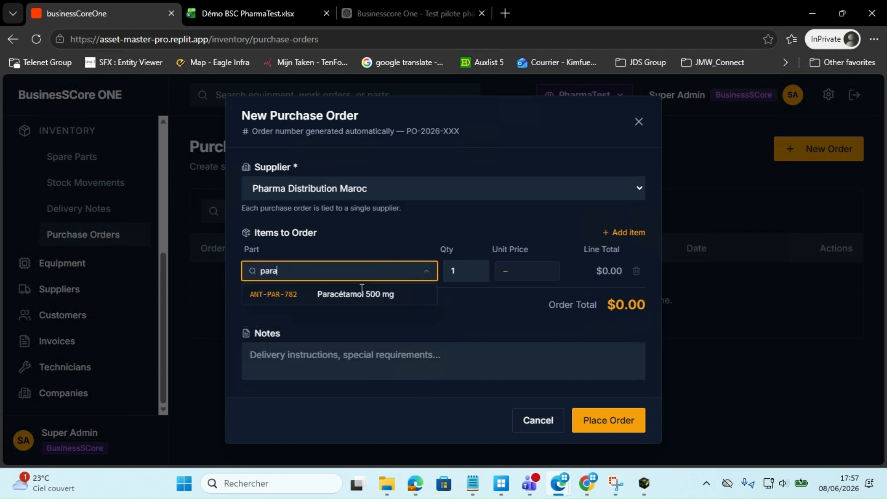
click(337, 296)
- Set the ordered quantity of Paracétamol 500 mg to 2000
click(461, 273)
key(BackSpace)
text(20)
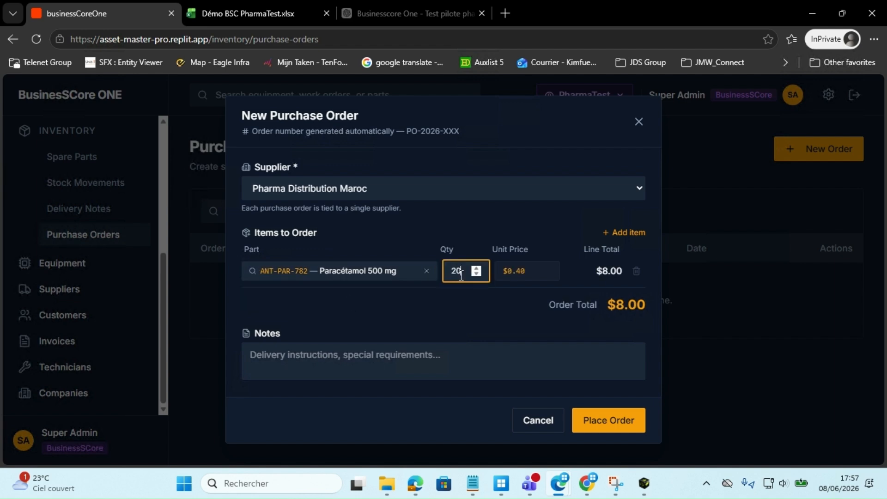
text(00)
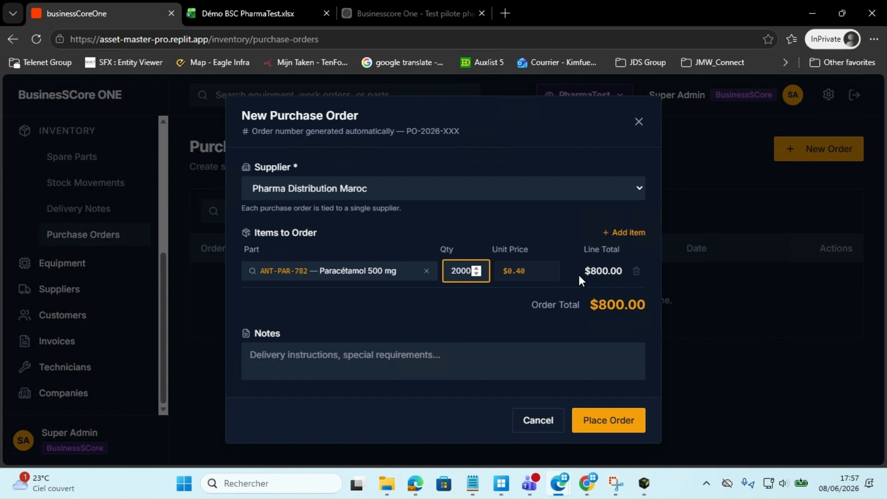
- Add a second order line and fill its part with Doliprane 1000 mg, copied from PO-001 in the workbook
click(628, 232)
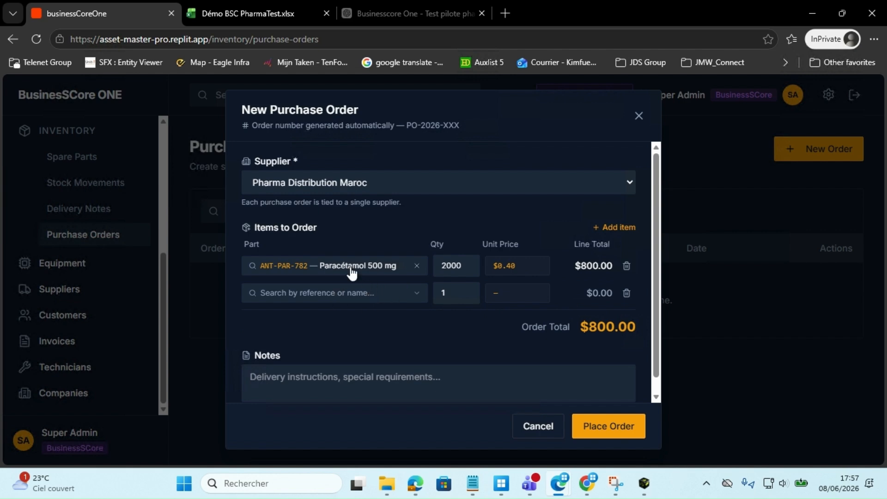
click(390, 3)
click(301, 17)
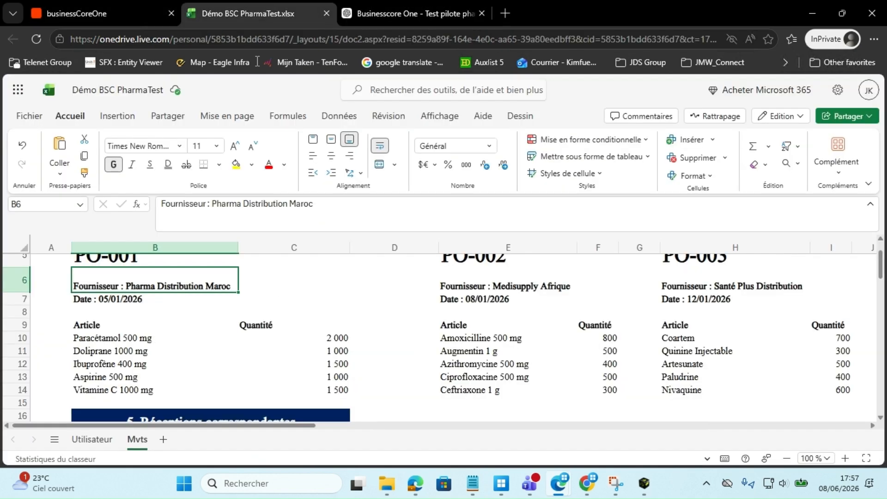
click(107, 352)
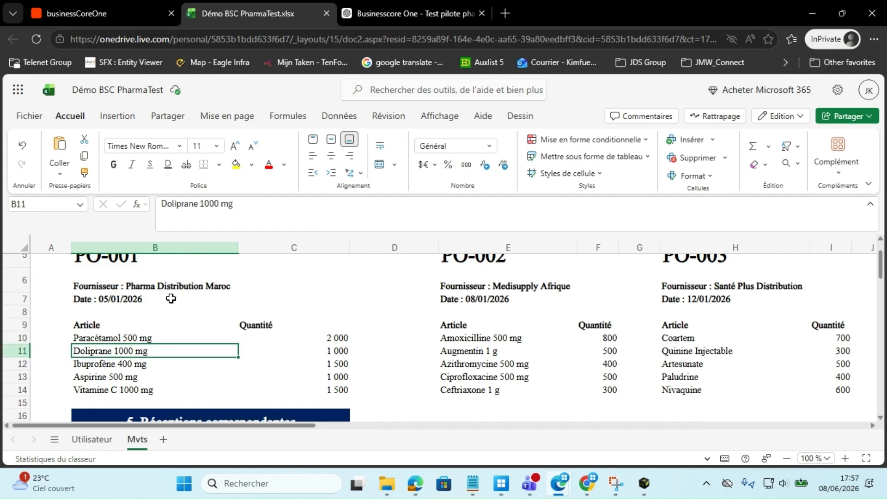
key(ctrl+c)
click(150, 1)
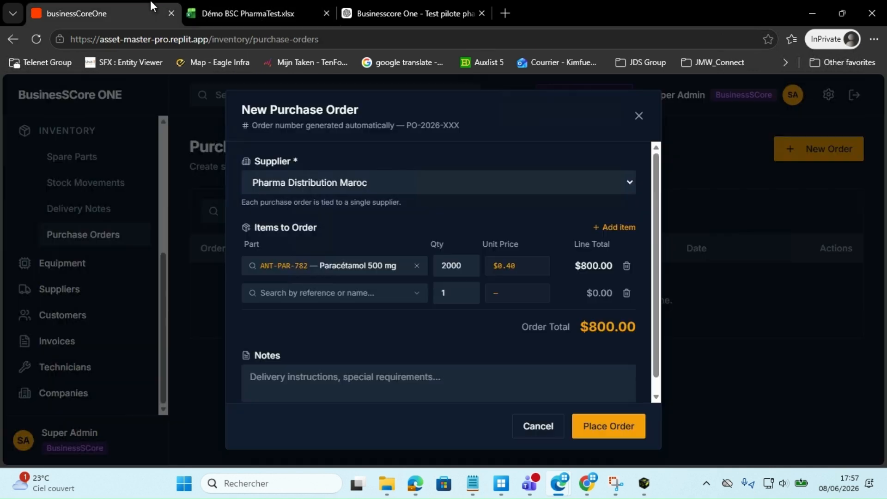
click(314, 293)
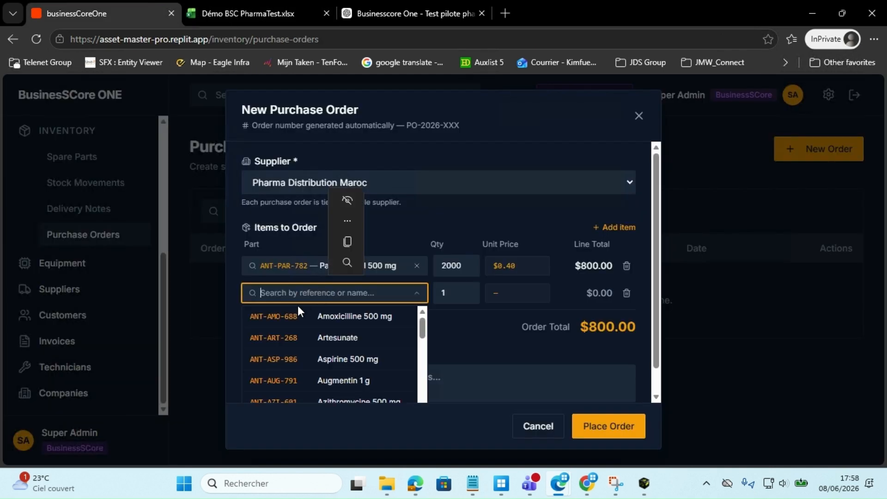
key(ctrl+v)
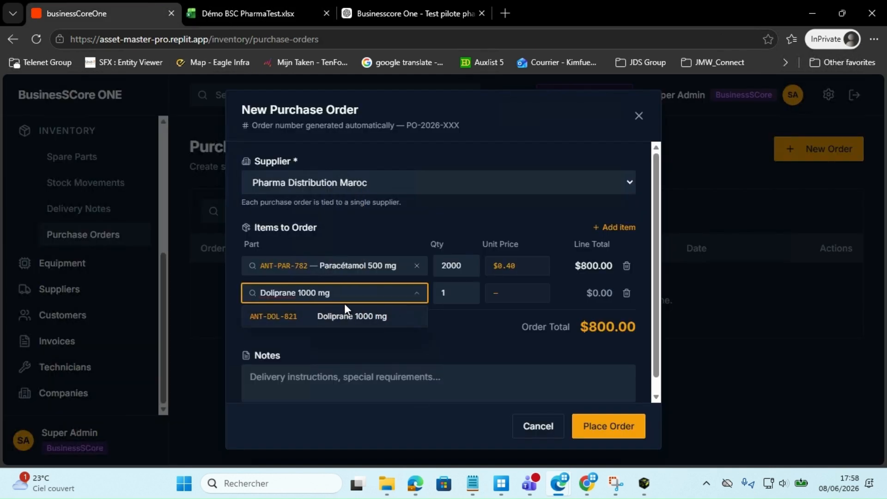
click(341, 322)
- Set the ordered quantity of Doliprane 1000 mg to 1000, copied from its PO-001 row in the workbook
click(252, 13)
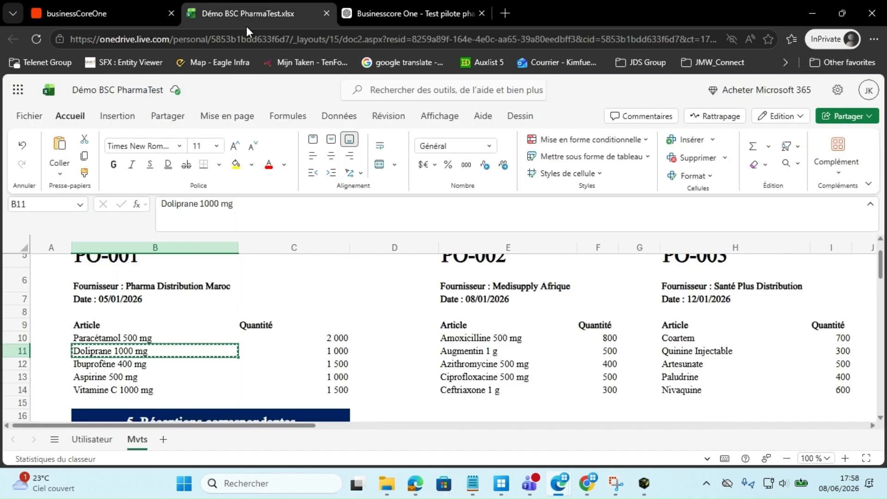
double_click(330, 351)
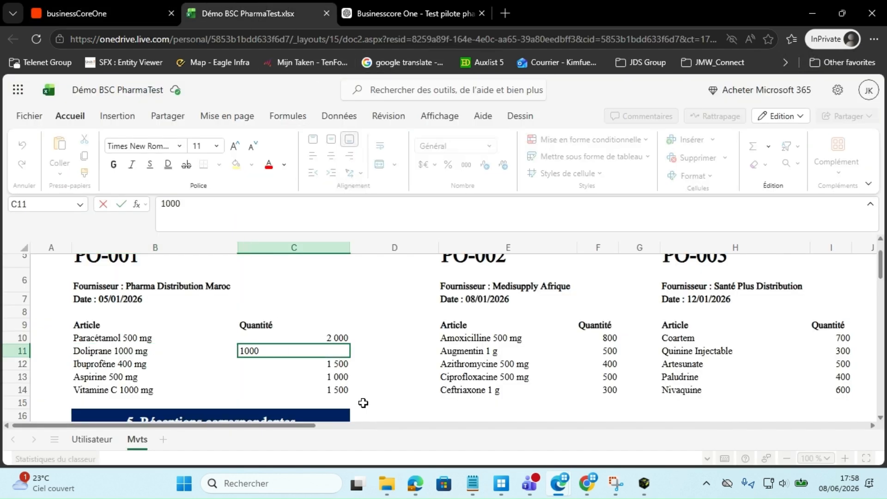
click(402, 368)
double_click(336, 350)
click(394, 373)
click(291, 351)
key(ctrl+c)
click(118, 9)
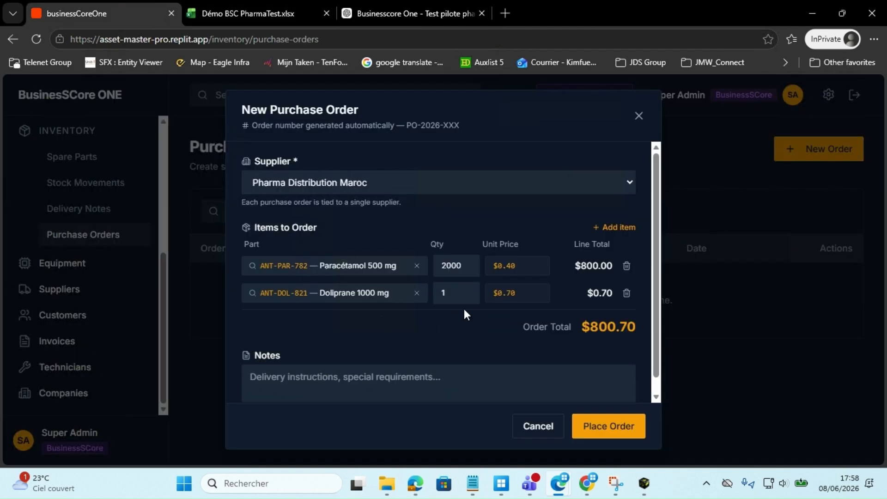
double_click(453, 292)
key(ctrl+v)
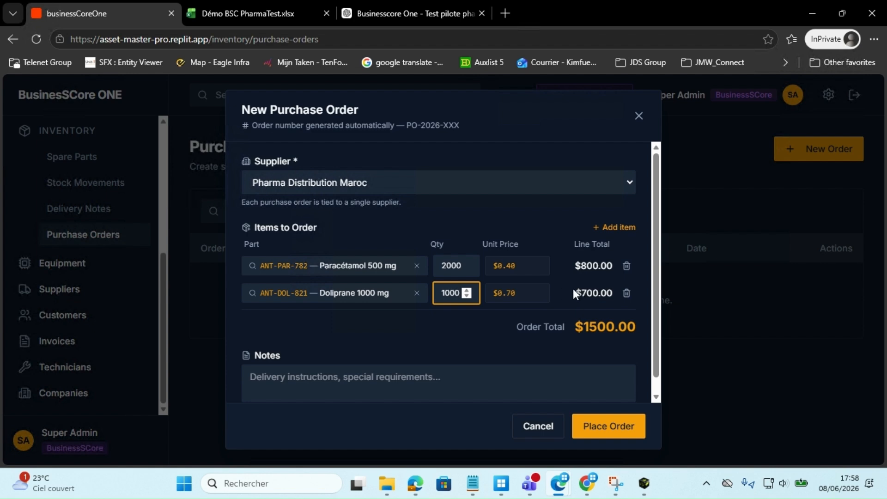
- Add a third order line and choose Ibuprofène 400 mg as its part, copying the article name from PO-001 in the workbook
click(617, 229)
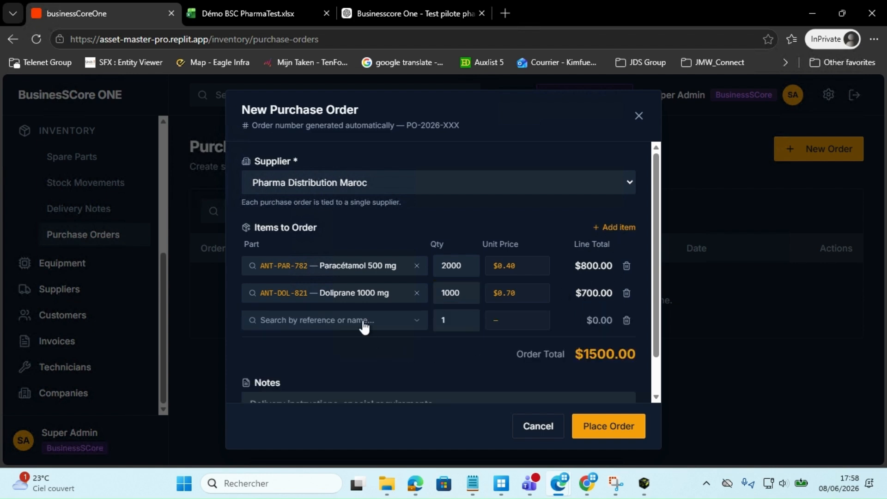
click(254, 13)
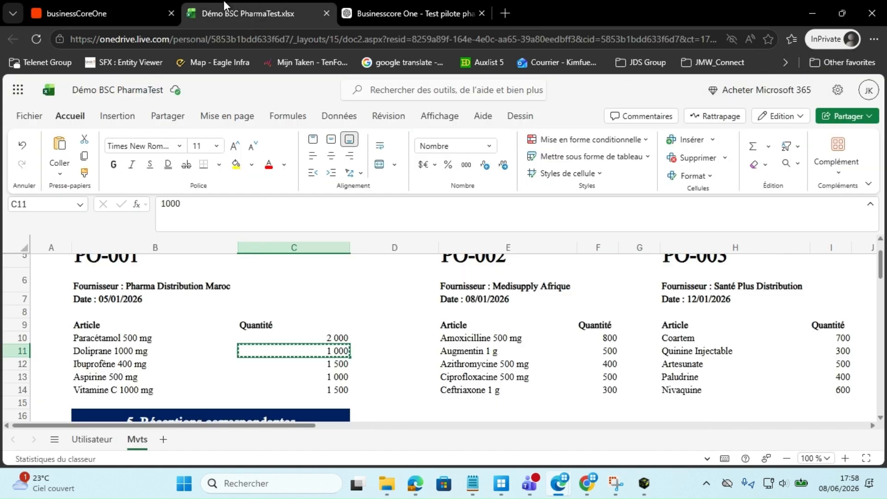
click(118, 377)
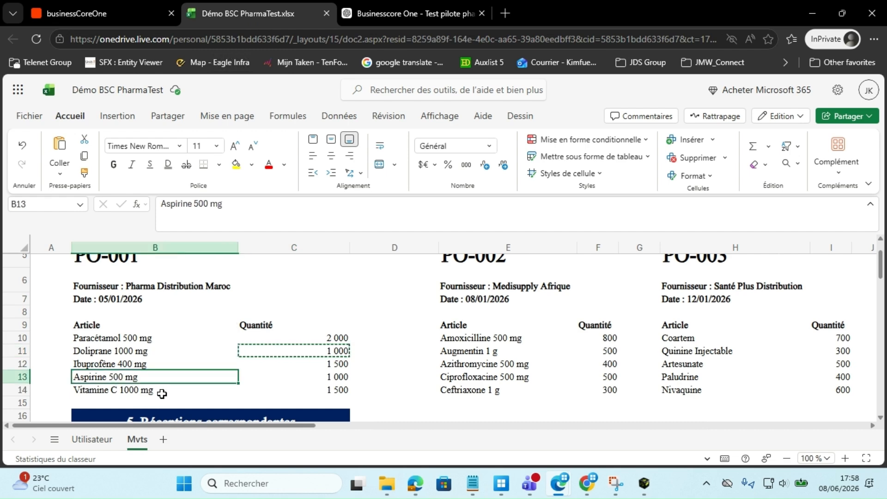
click(107, 365)
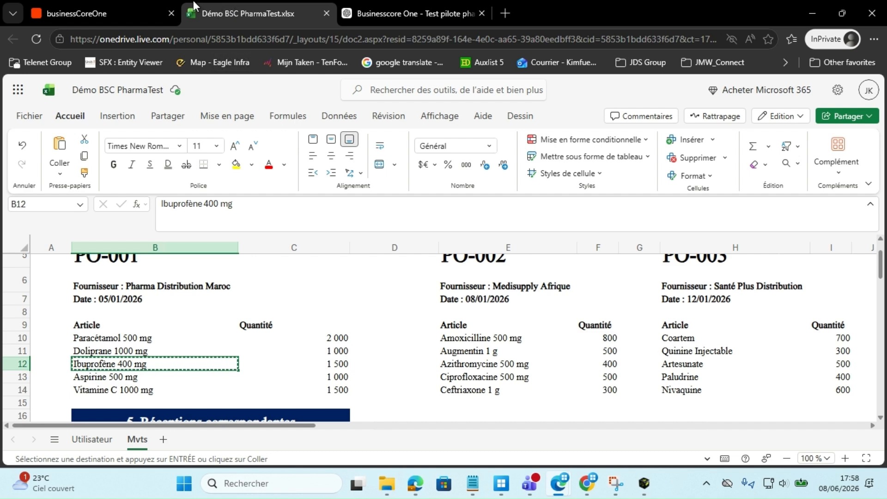
click(148, 19)
click(303, 319)
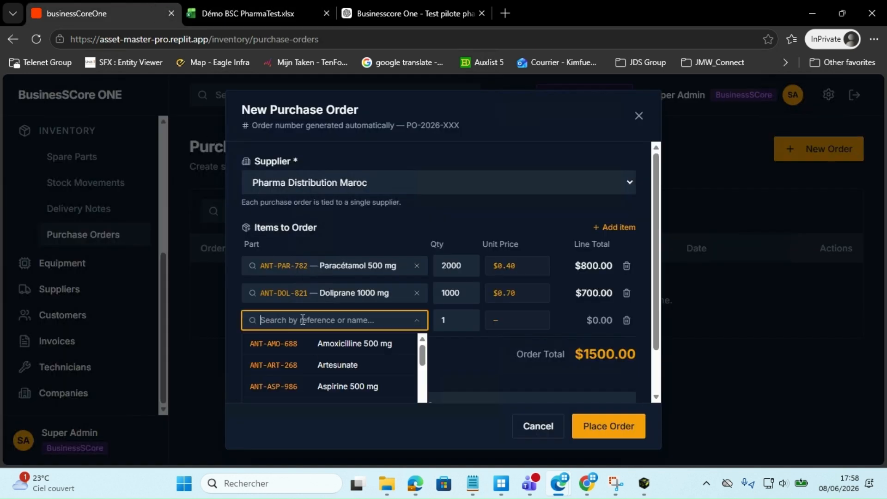
key(ctrl+v)
click(340, 347)
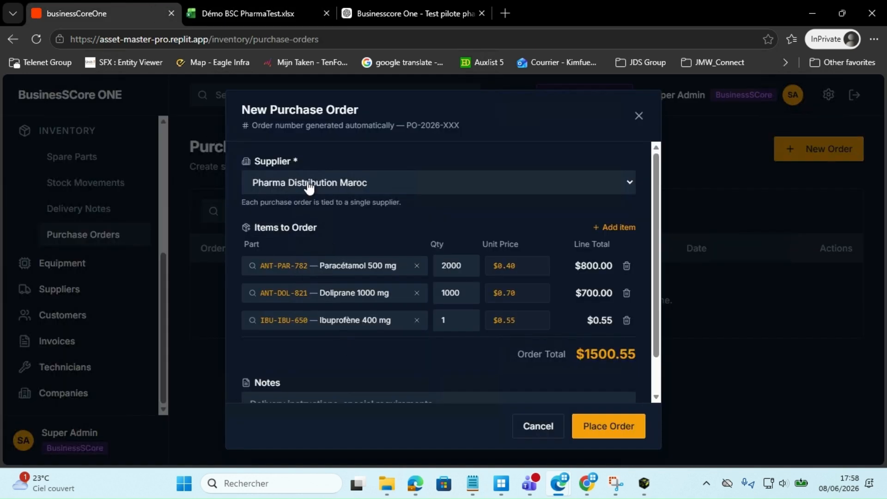
- Copy the Ibuprofène 400 mg quantity from PO-001 in the workbook and set it to 1500 on the order line
click(276, 2)
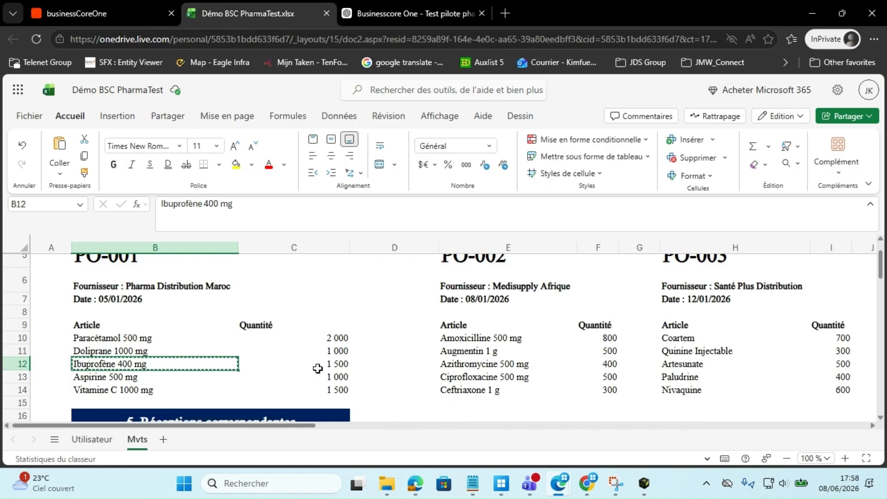
click(297, 363)
key(ctrl+c)
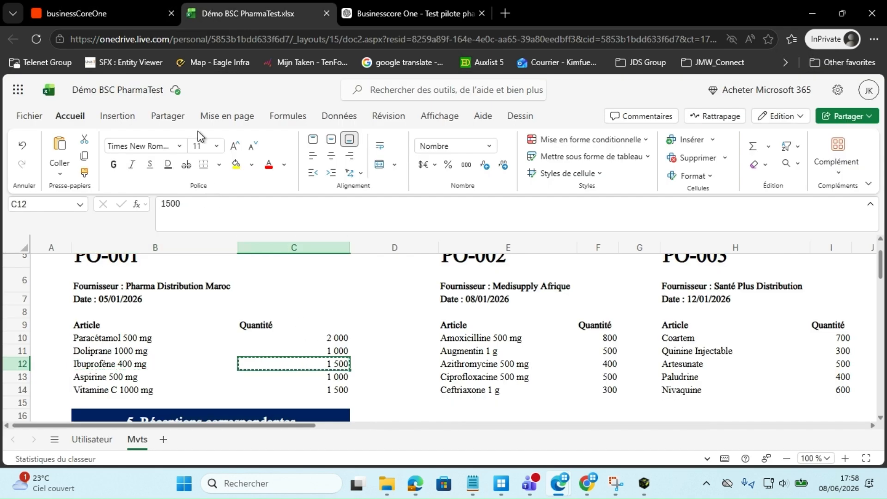
key(ctrl+shift+Tab)
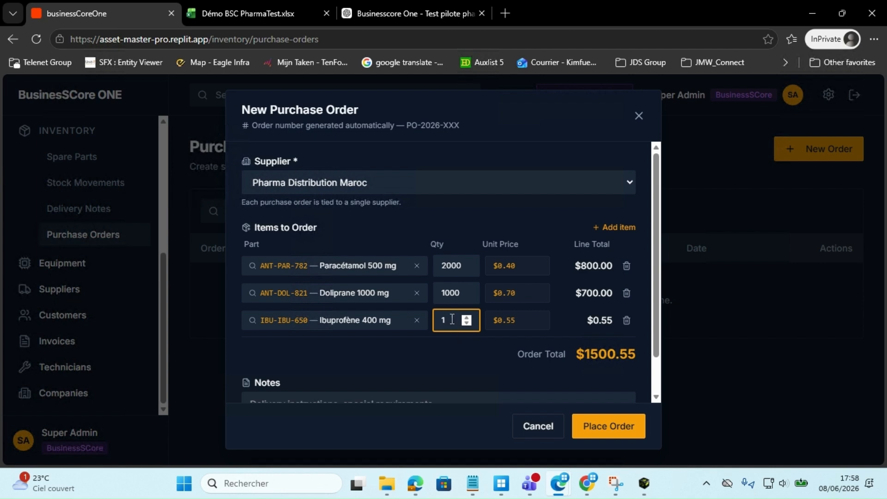
key(ctrl+v)
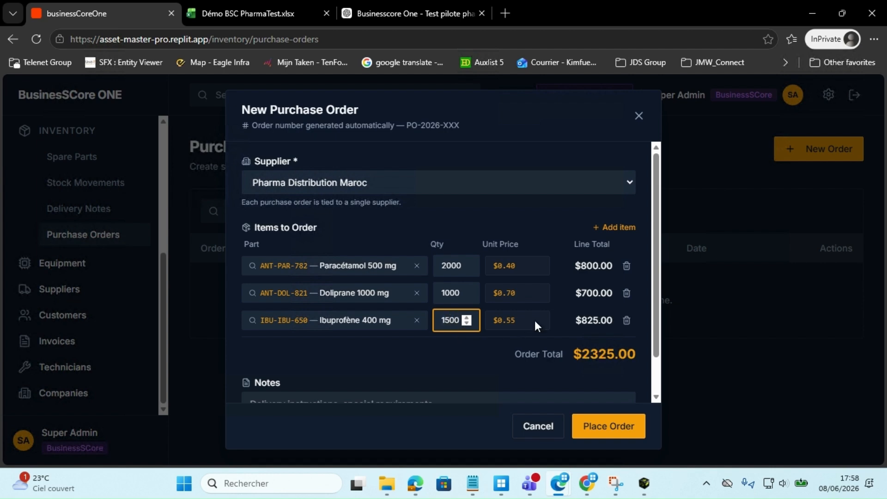
- Add a fourth item line to the purchase order and delete the surplus blank line
click(619, 228)
click(619, 228)
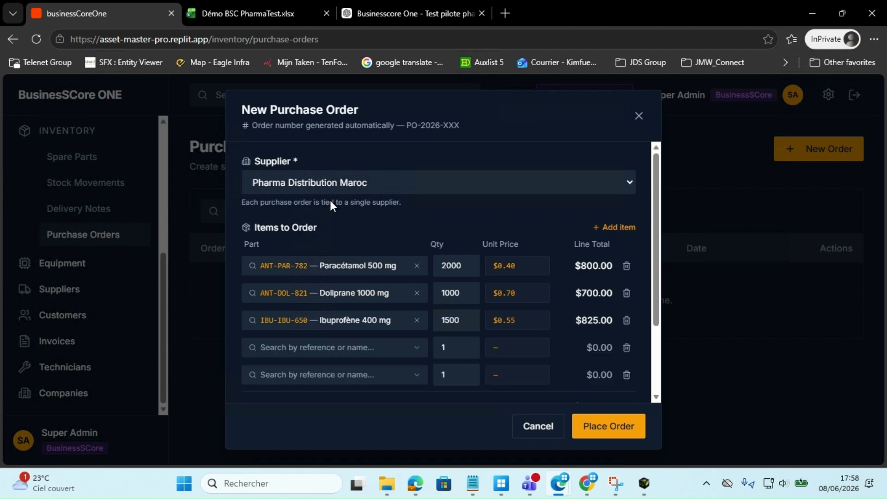
scroll(579, 309, down, 2)
click(627, 309)
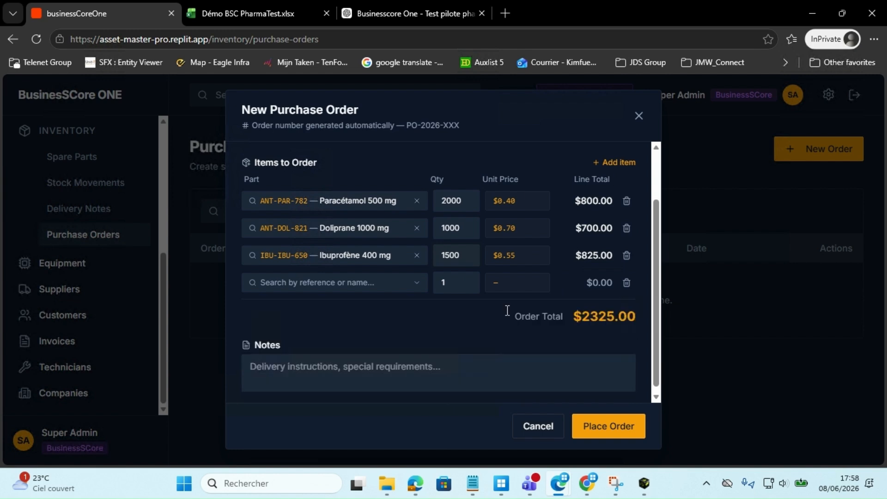
- Copy the Aspirine 500 mg article name from PO-001 in the workbook and choose that part on the fourth order line
click(241, 7)
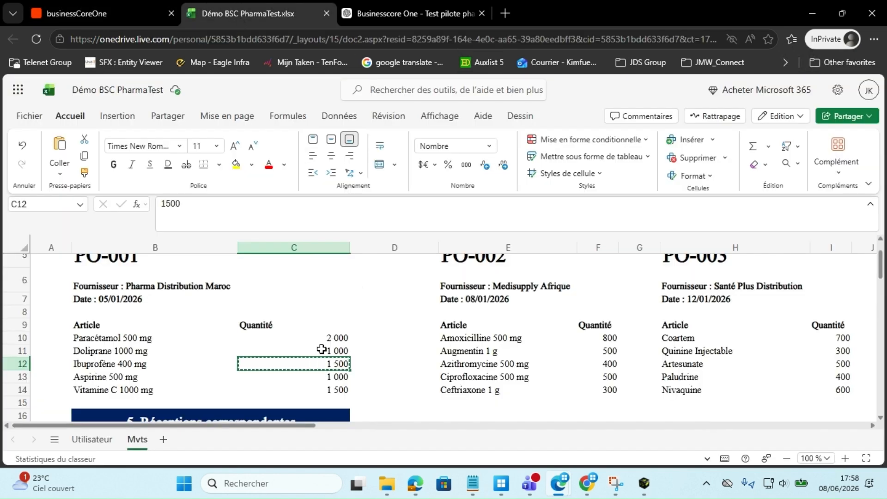
click(107, 377)
key(ctrl+c)
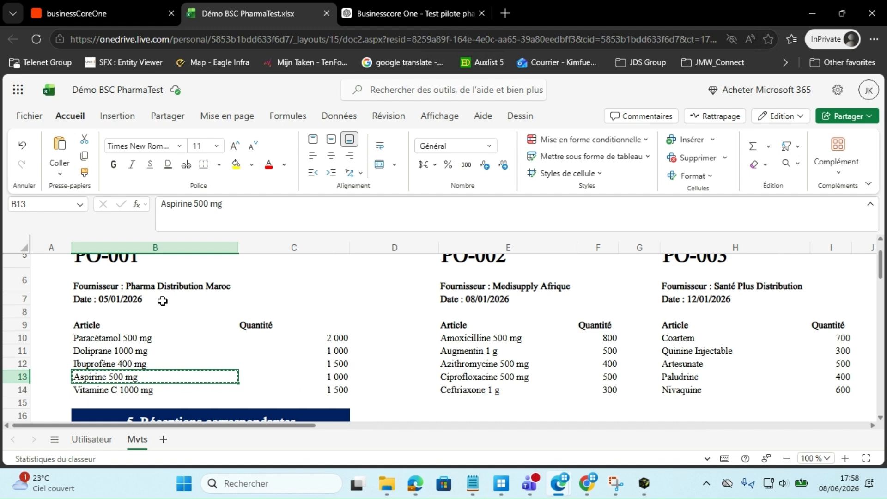
click(115, 9)
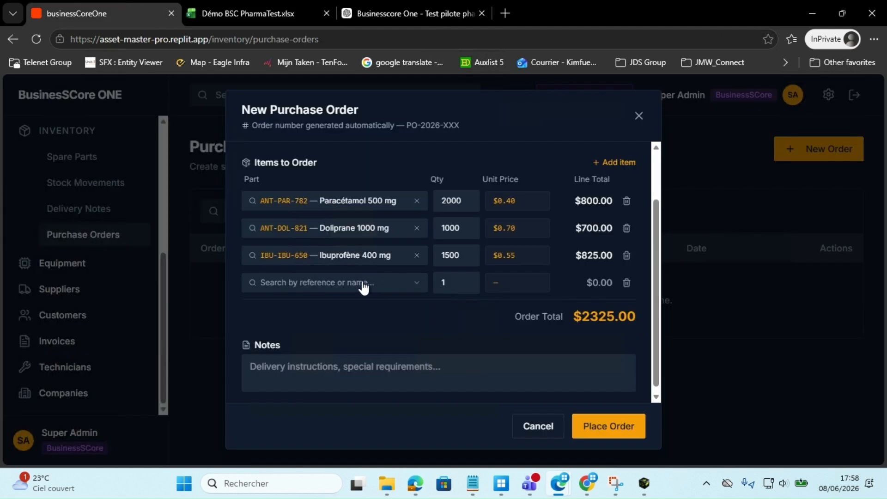
click(309, 280)
key(ctrl+v)
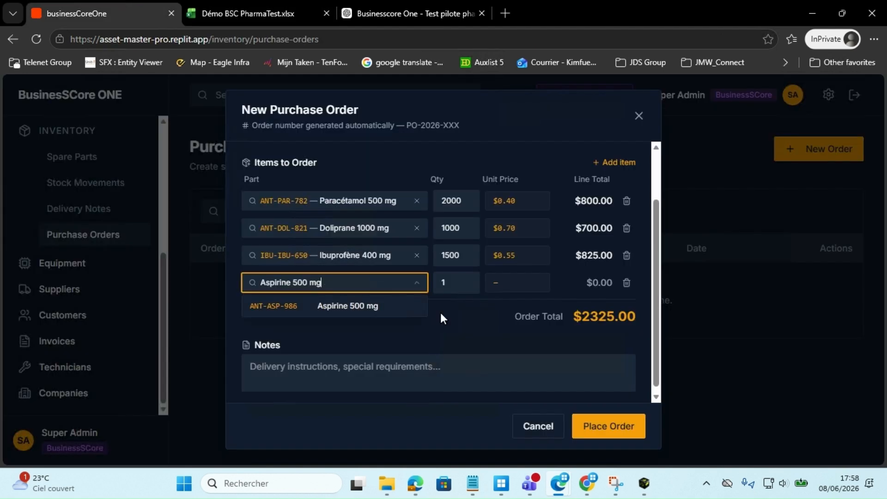
click(348, 308)
- Set the ordered quantity of Aspirine 500 mg to 1000, copied from PO-001 in the workbook
click(195, 7)
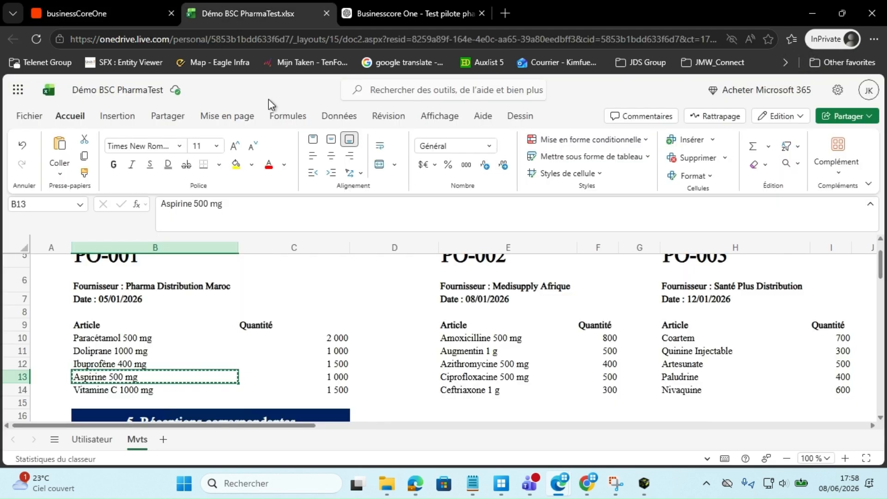
click(299, 379)
key(ctrl+c)
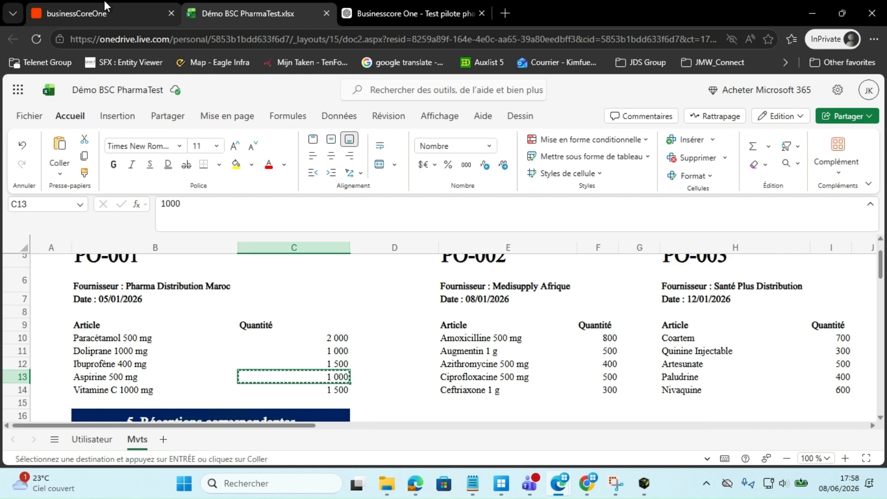
click(93, 13)
double_click(448, 284)
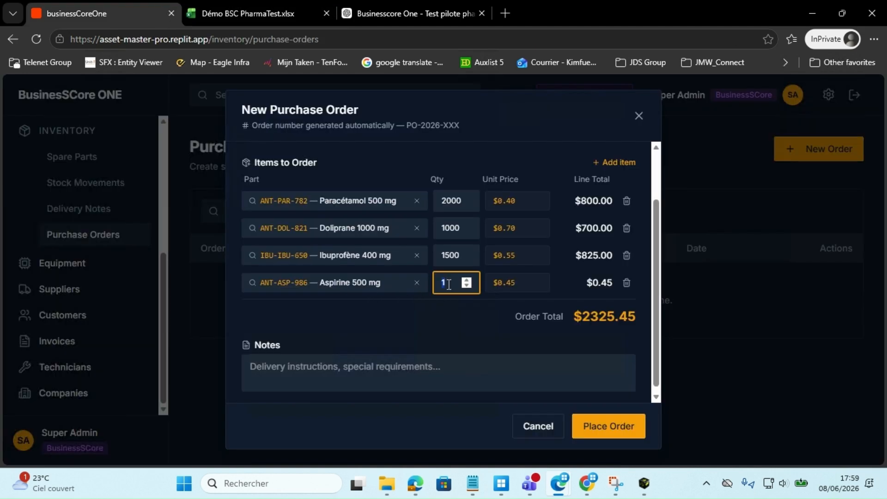
key(ctrl+v)
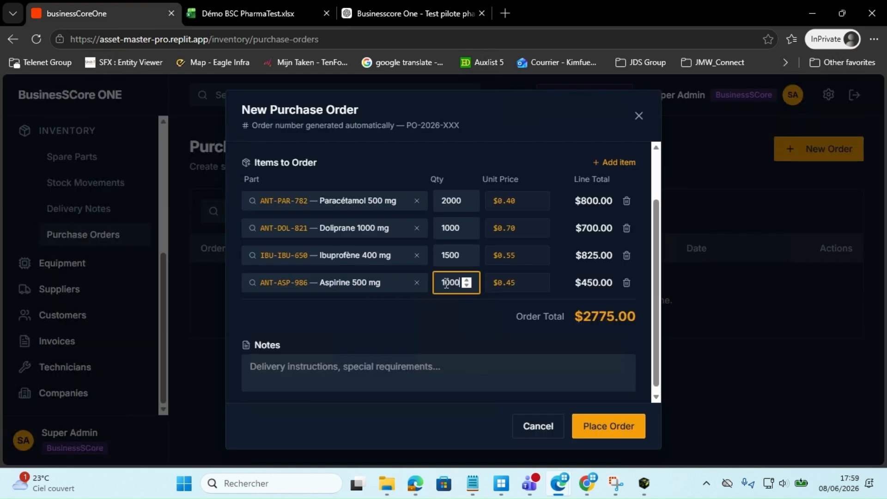
- Add a fifth order line and choose Vitamine C 1000 mg as its part, copying the article name from PO-001 in the workbook
click(605, 164)
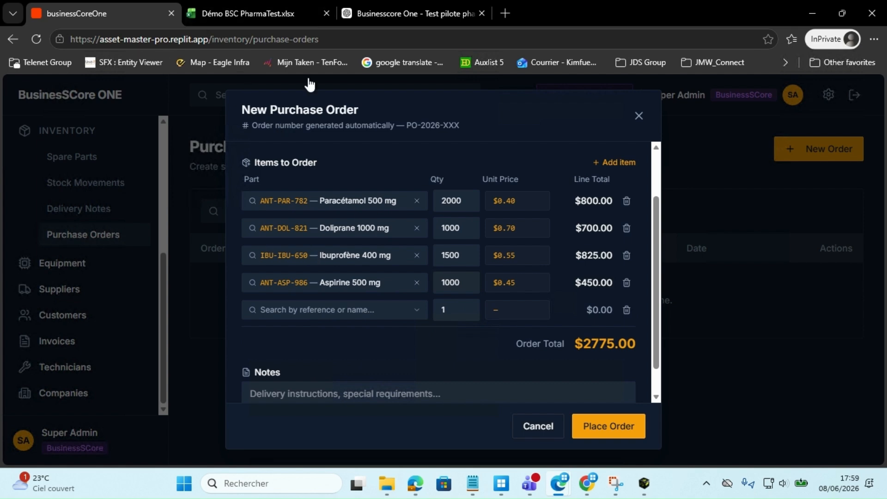
click(249, 13)
click(151, 390)
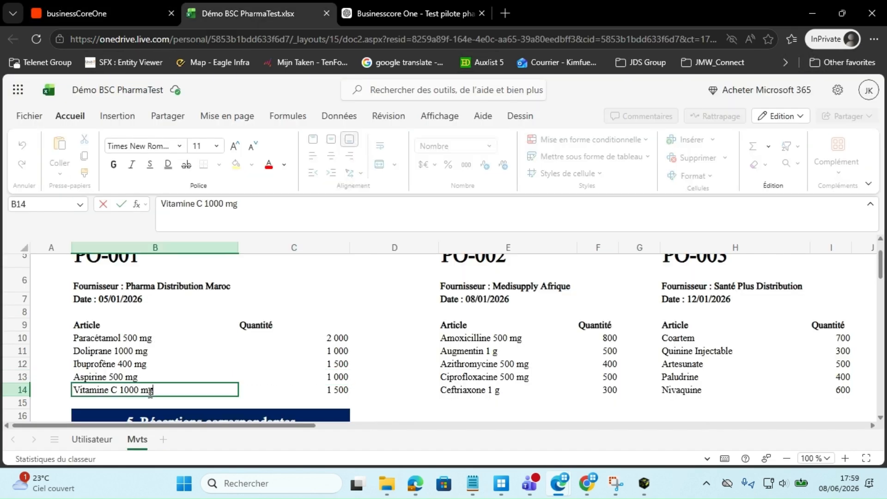
click(59, 388)
click(93, 392)
click(178, 370)
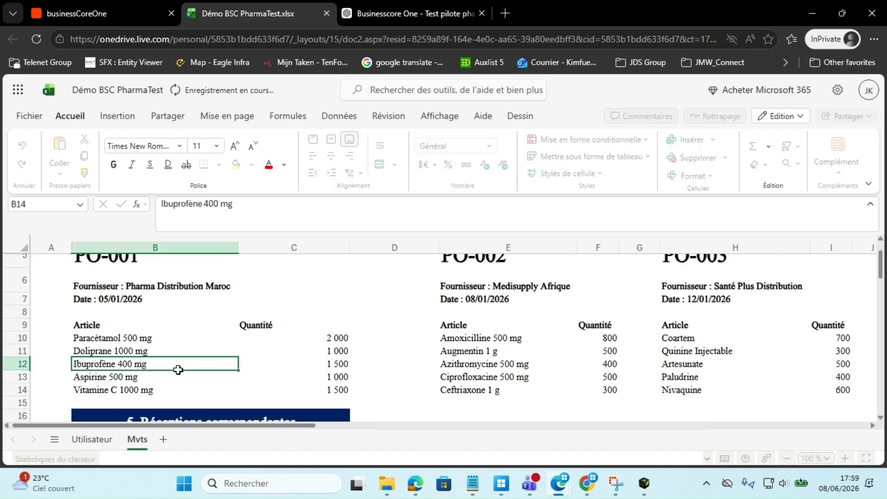
click(156, 390)
key(ctrl+c)
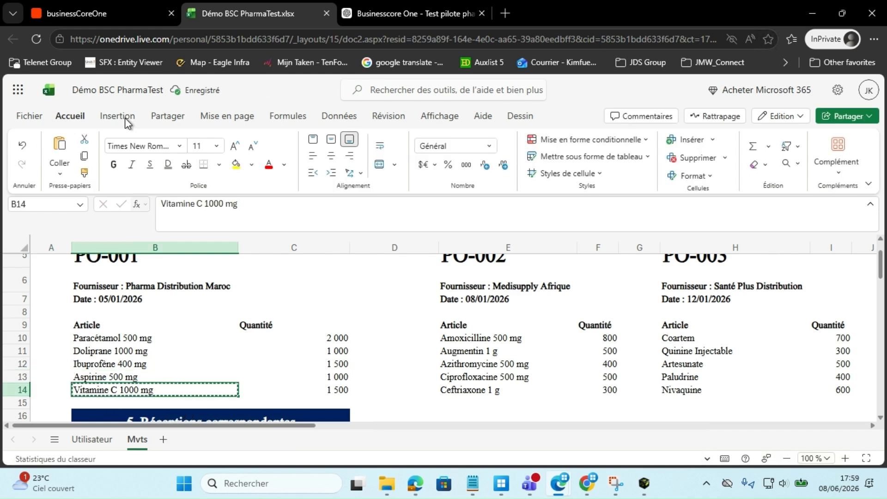
click(110, 10)
click(347, 310)
key(ctrl+v)
click(351, 337)
- Copy the Vitamine C 1000 mg quantity from PO-001 in the workbook and set it to 1500 on the fifth order line
click(236, 6)
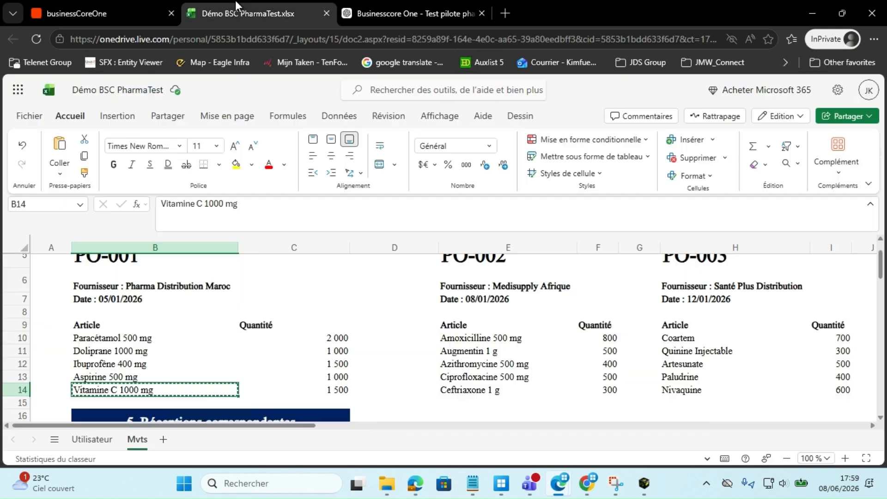
click(333, 390)
text(1500)
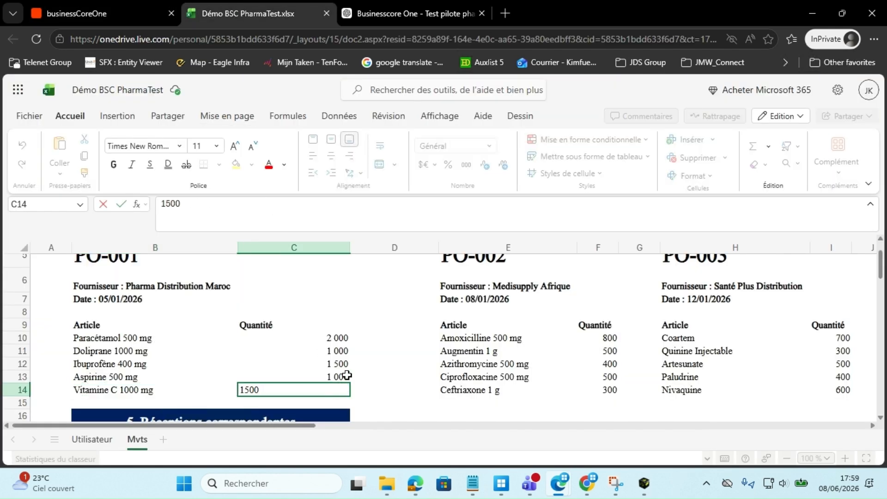
click(418, 390)
double_click(282, 394)
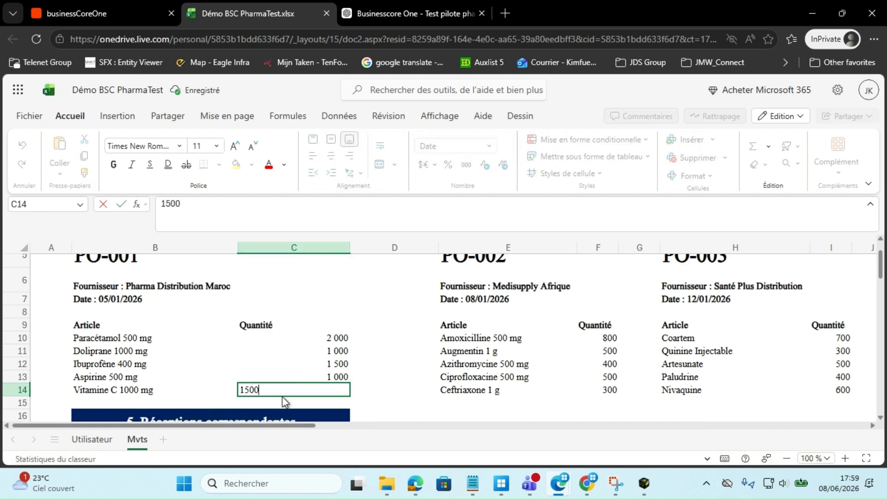
click(216, 388)
click(254, 392)
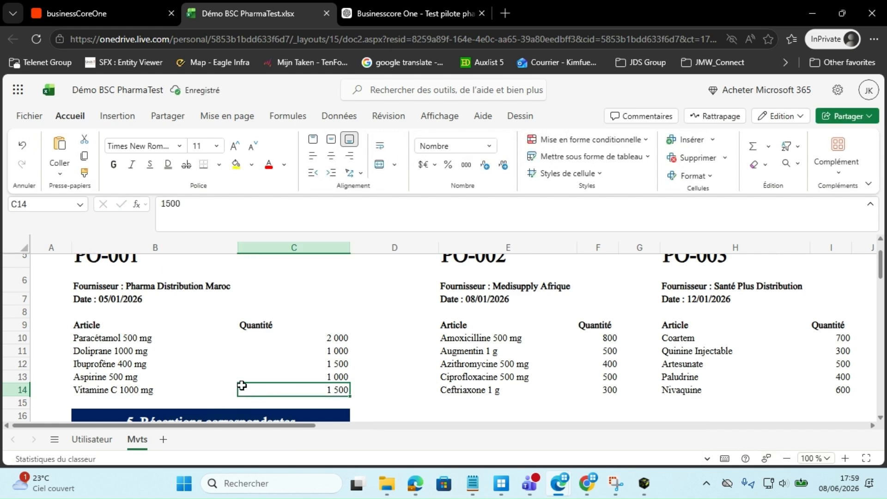
key(ctrl+c)
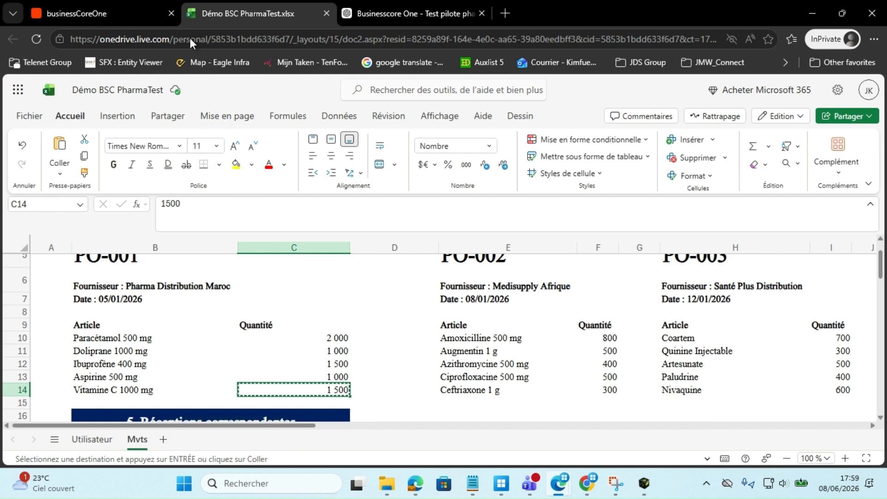
click(150, 17)
click(449, 311)
key(ctrl+v)
click(431, 352)
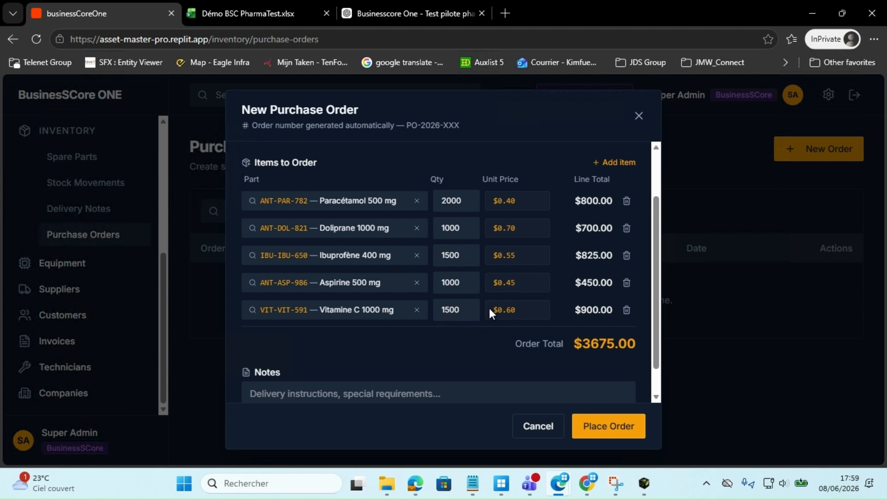
scroll(489, 309, up, 2)
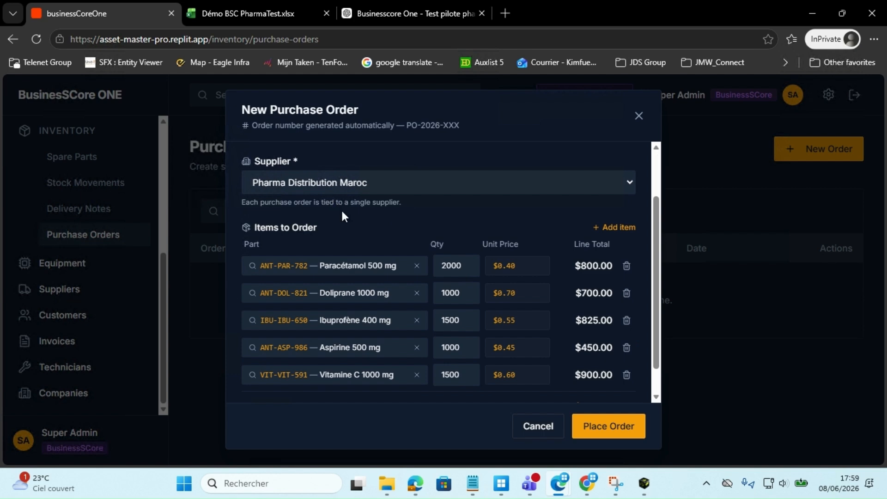
- Copy the order date line "Date : 05/01/2026" of PO-001 from the Démo BSC PharmaTest workbook
scroll(342, 212, down, 3)
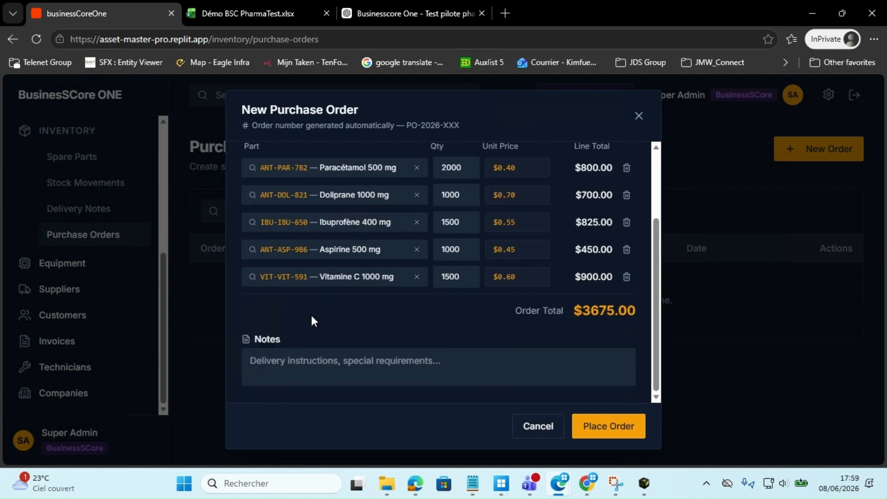
scroll(313, 312, up, 3)
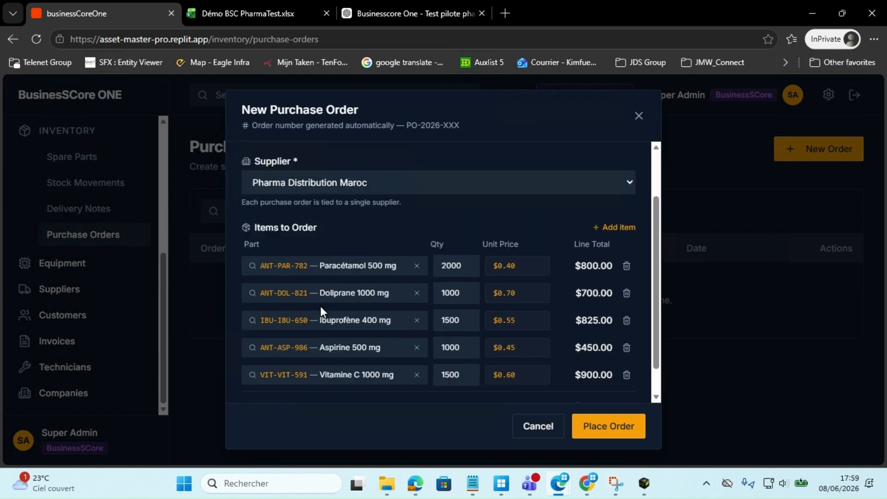
scroll(320, 306, down, 3)
click(266, 7)
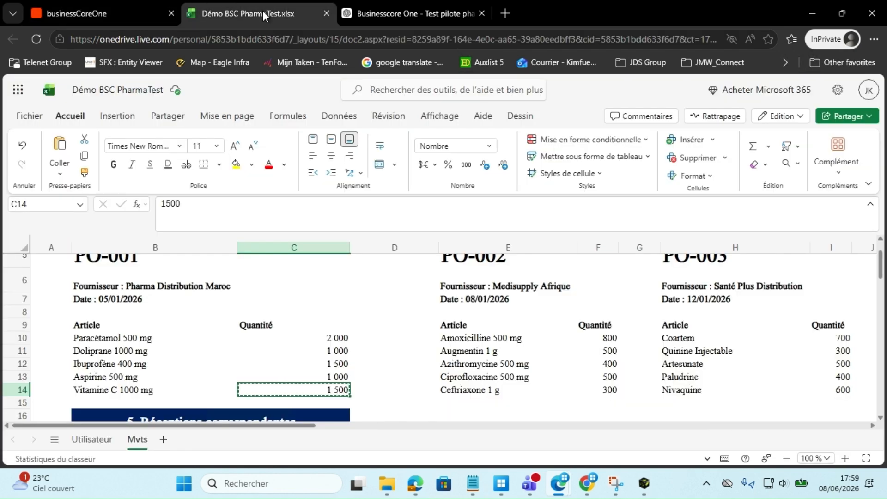
double_click(121, 300)
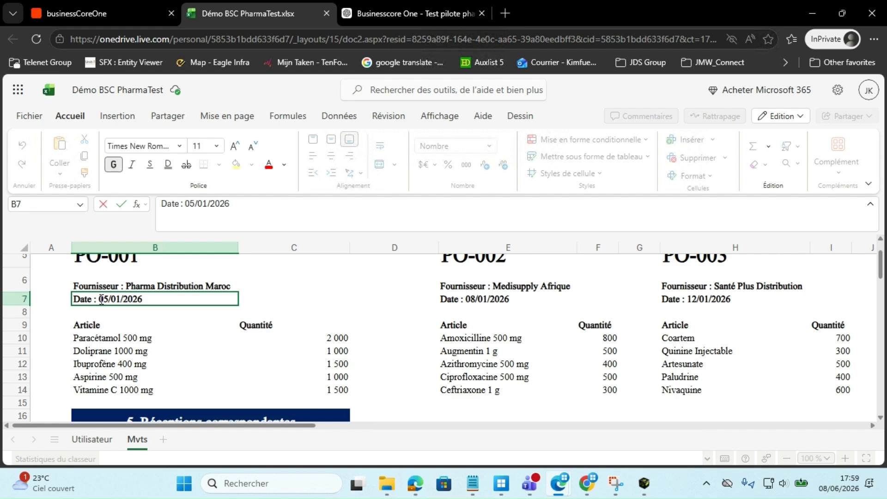
drag(101, 299, 144, 300)
key(ctrl+c)
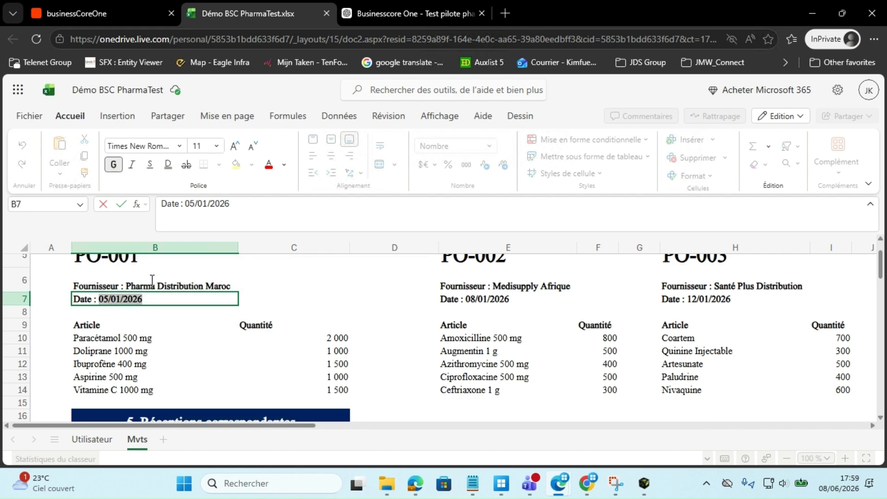
click(208, 2)
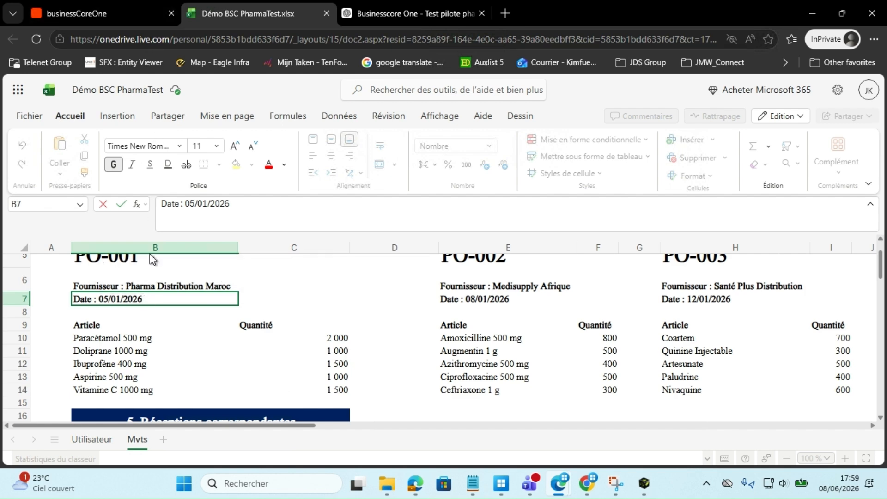
triple_click(123, 303)
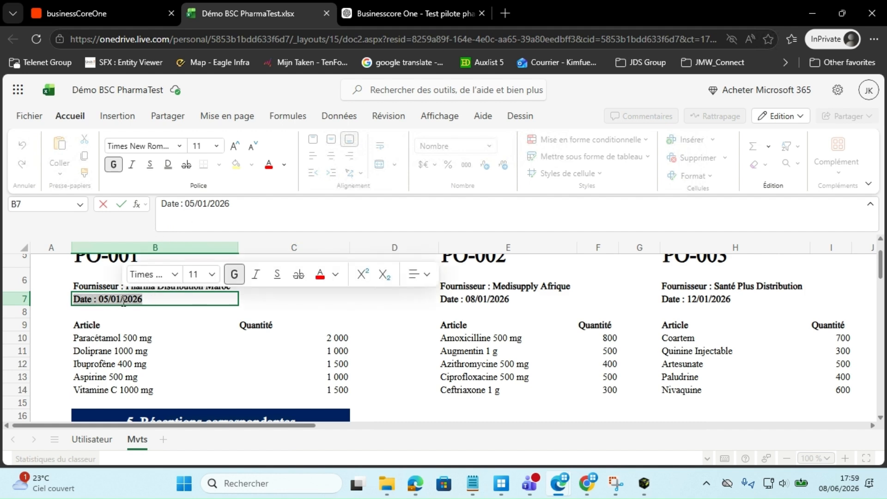
key(ctrl+c)
- In businessCoreOne, enter the purchase order note "This PO took place at Date : 05/01/2026", pasting the copied date line
click(77, 13)
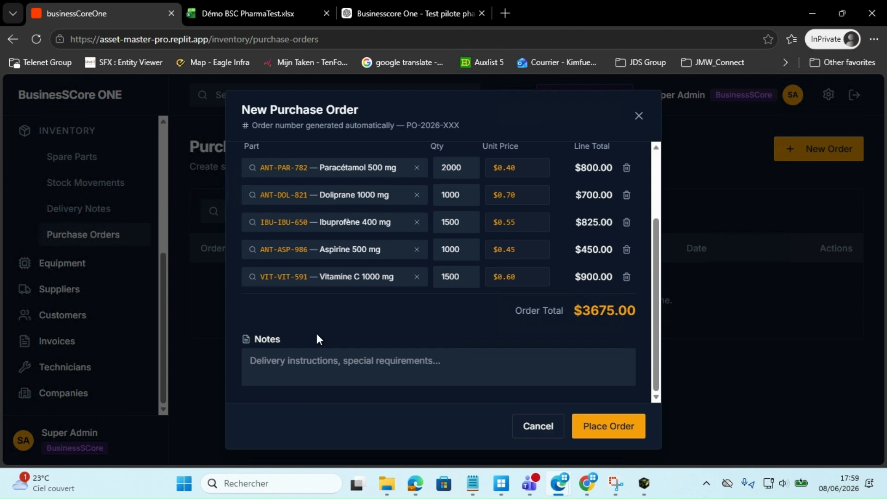
click(280, 359)
text(Th)
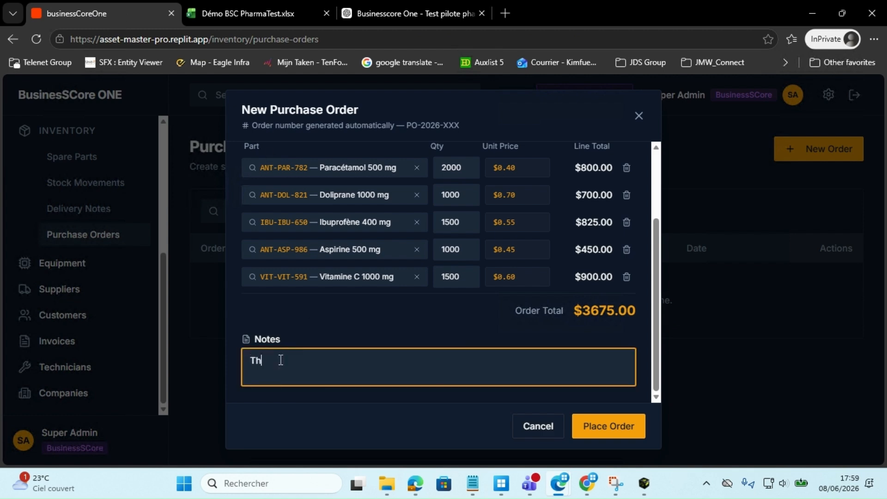
text(is PO took place at)
key(ctrl+v)
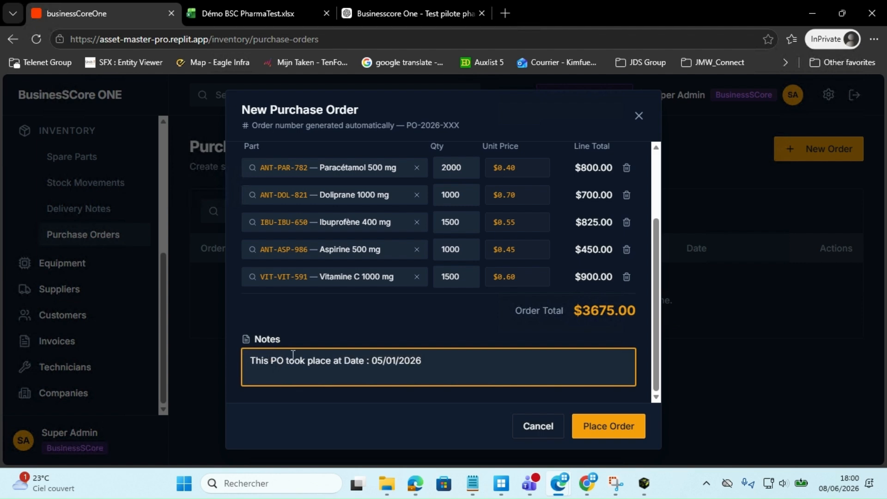
- Review the five order lines, place the purchase order with Pharma Distribution Maroc and confirm it
scroll(442, 320, up, 2)
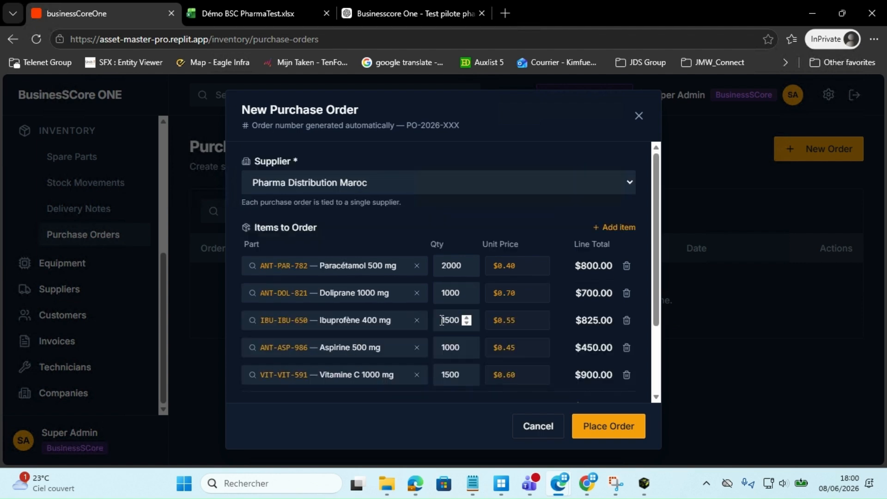
scroll(376, 291, down, 2)
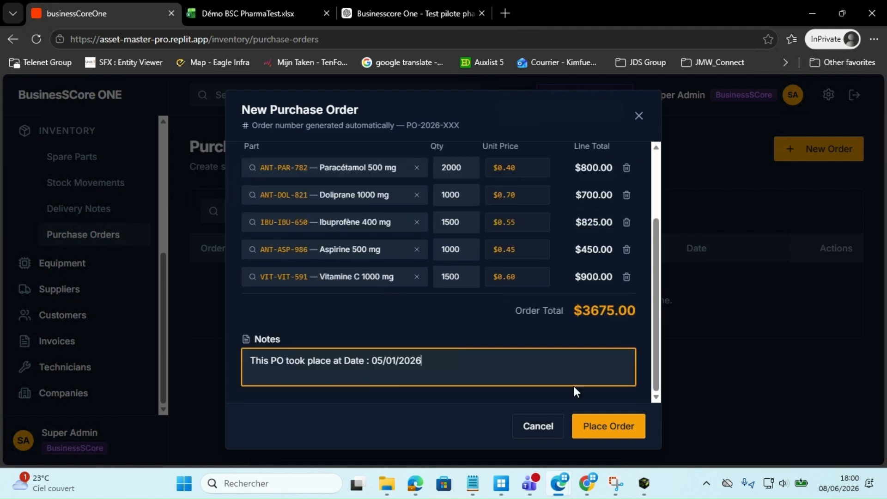
click(606, 426)
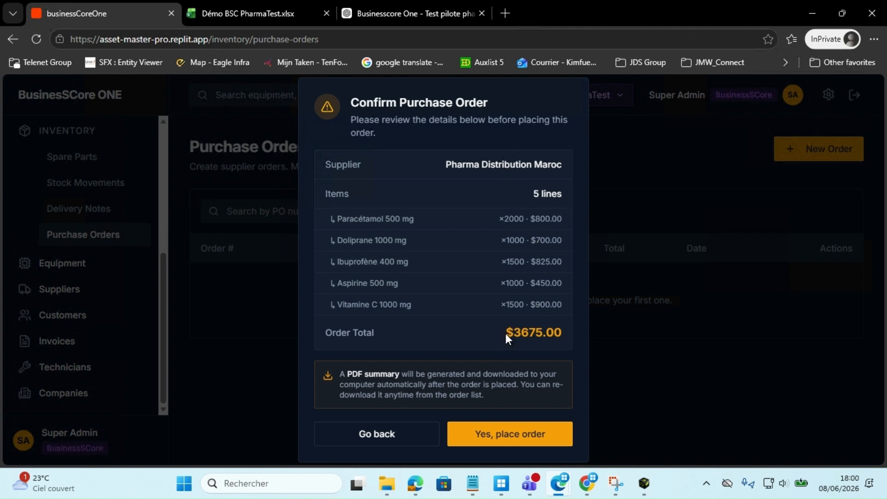
click(497, 435)
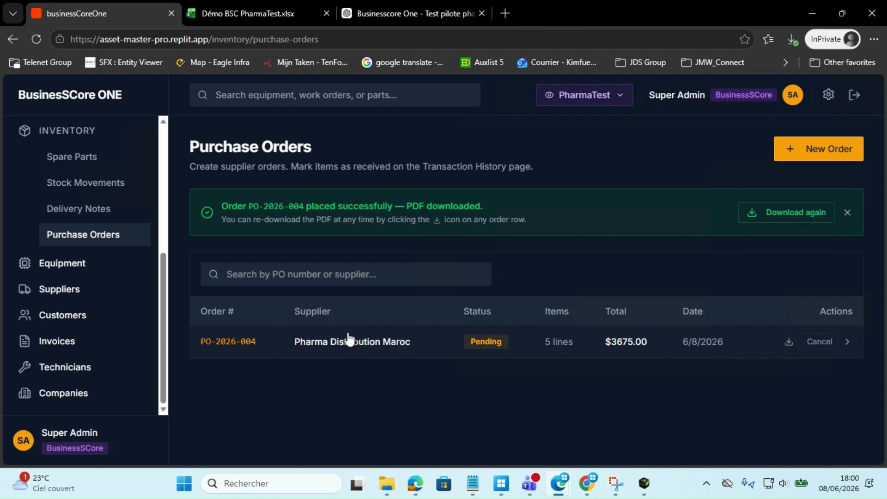
- Open the newly generated purchase order PDF from the Downloads folder
click(793, 39)
click(739, 99)
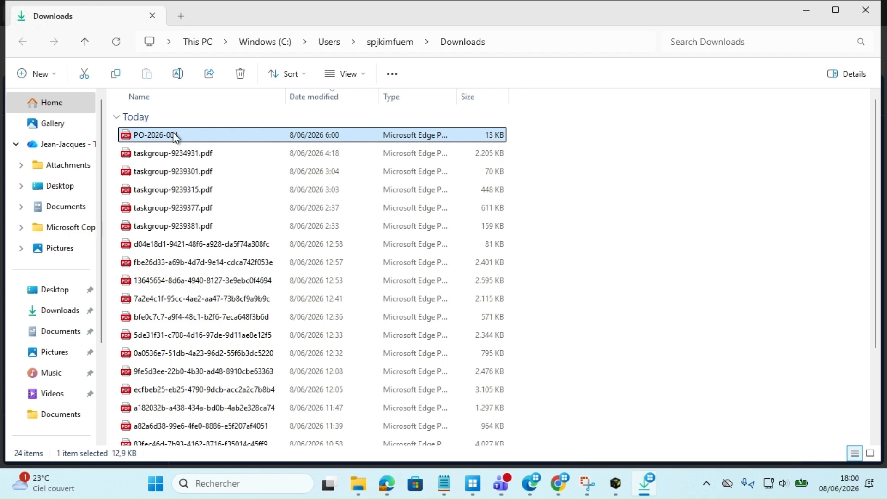
double_click(175, 137)
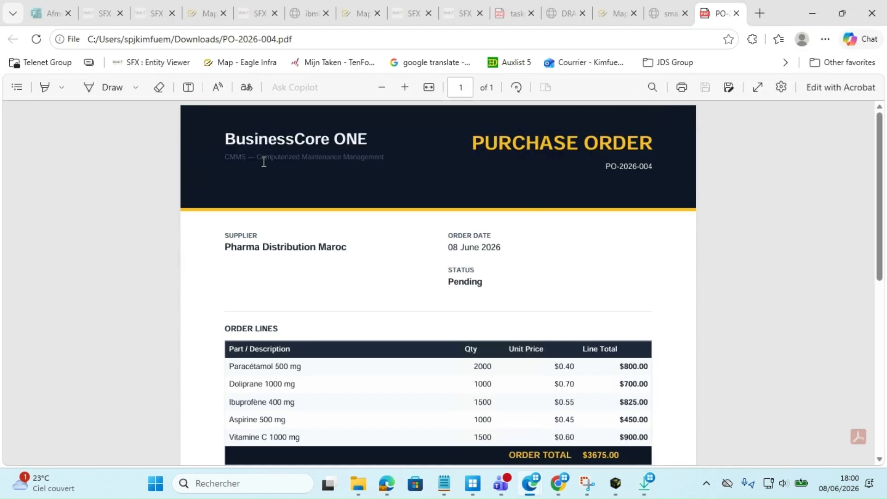
- Examine the supplier, order date and note in the purchase order PDF
scroll(579, 213, down, 2)
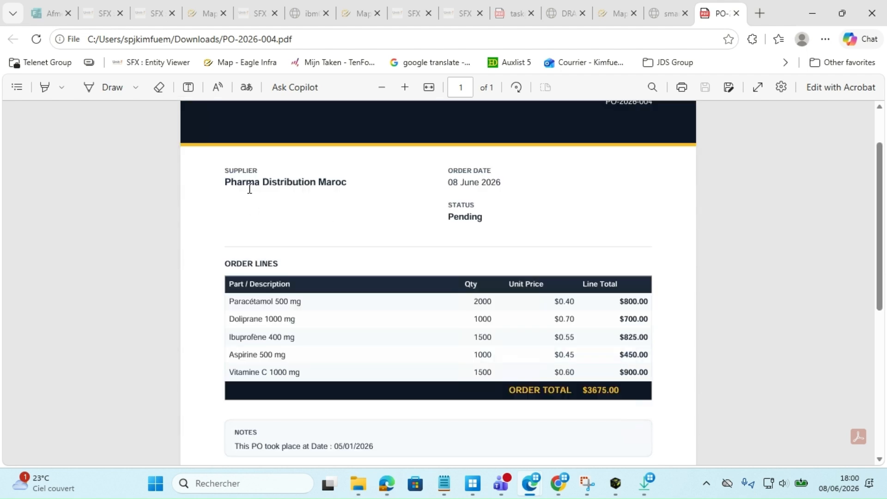
drag(225, 184, 391, 185)
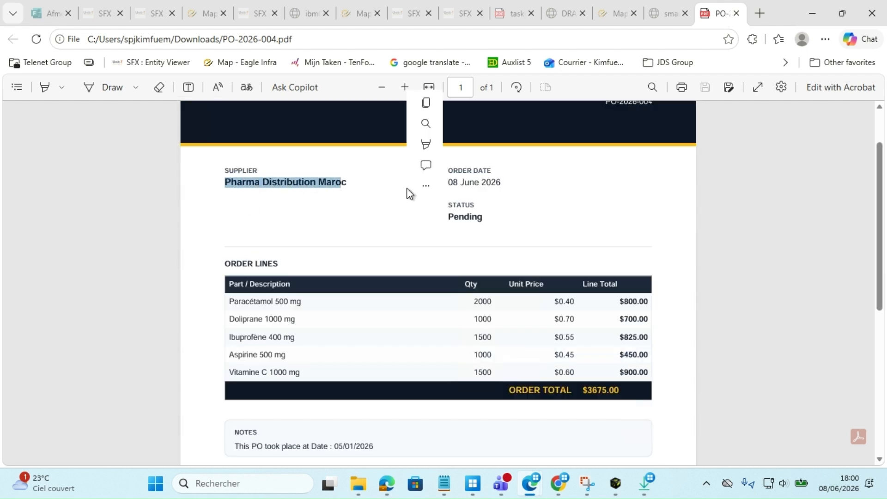
click(371, 210)
triple_click(478, 181)
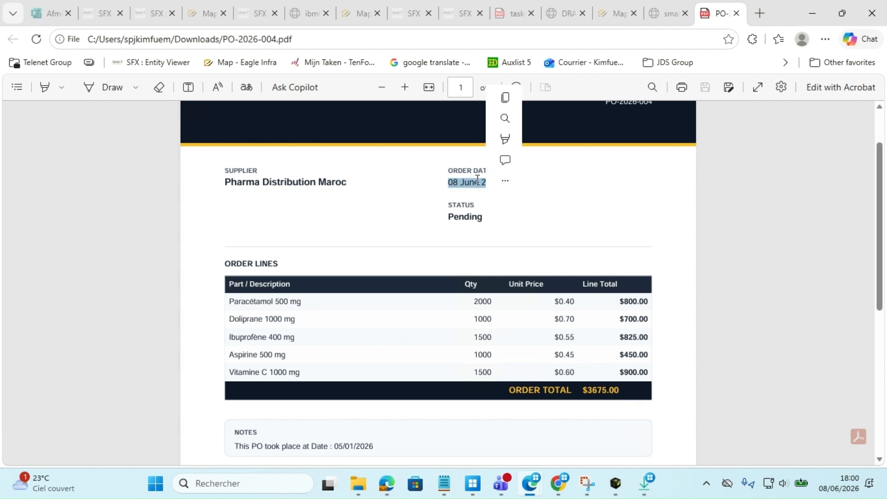
click(468, 196)
scroll(467, 228, down, 5)
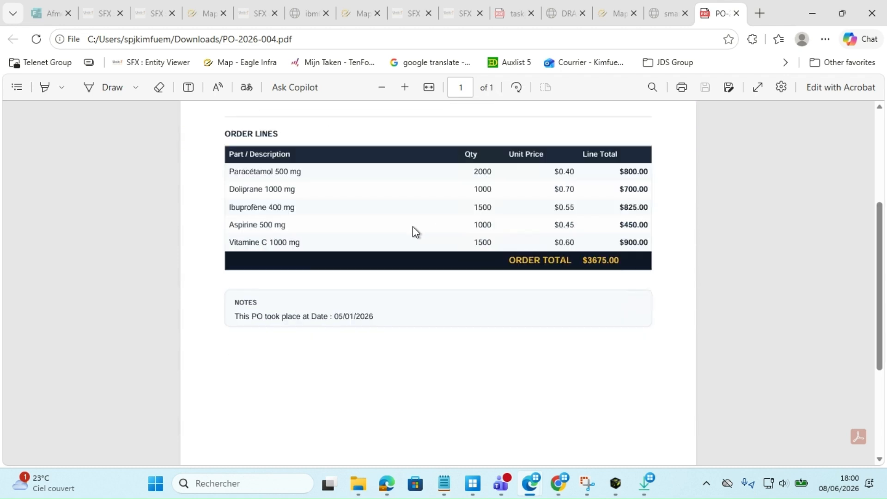
double_click(361, 254)
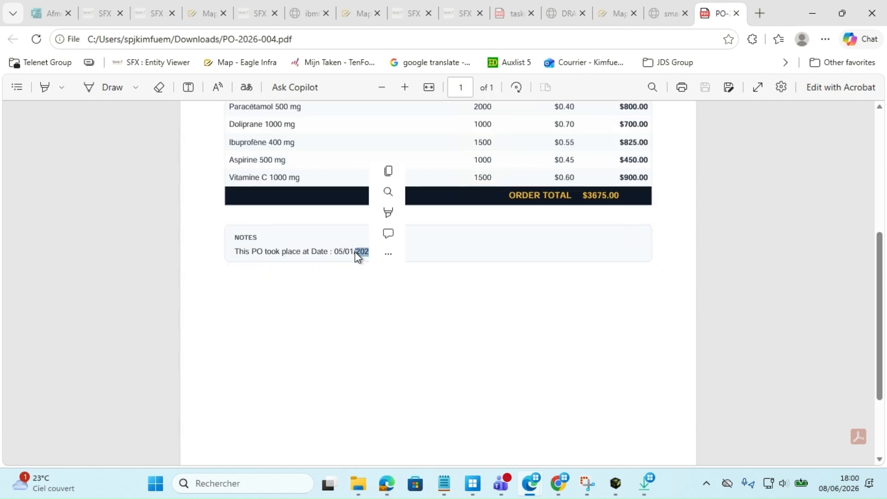
click(359, 258)
- Check the order lines, header and order status in the purchase order PDF
scroll(363, 306, up, 3)
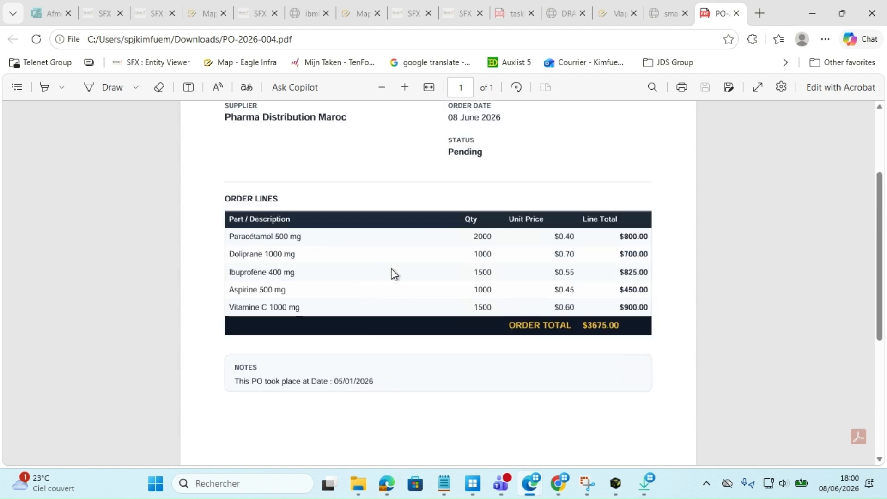
scroll(392, 274, up, 3)
scroll(393, 274, down, 3)
scroll(394, 275, up, 2)
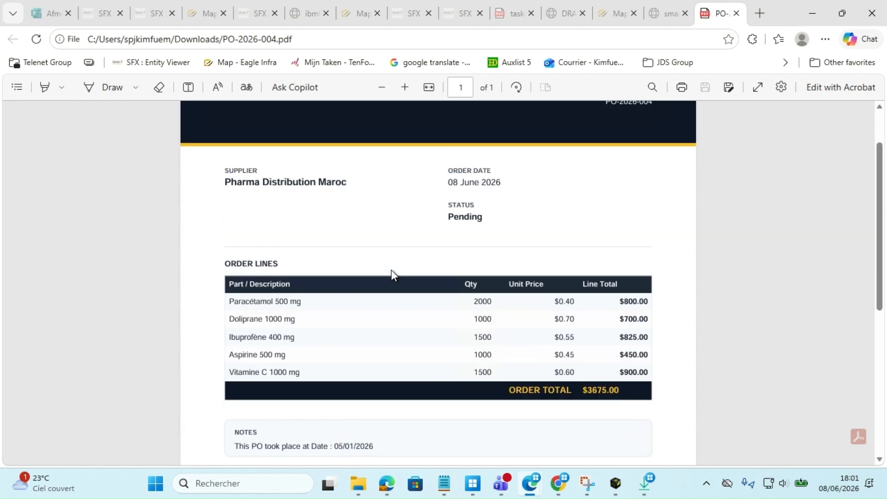
scroll(394, 275, up, 2)
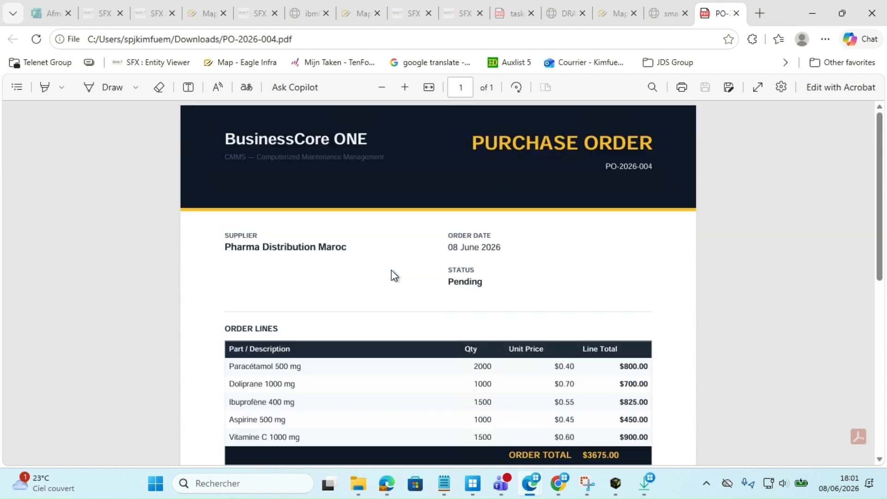
drag(447, 284, 514, 284)
click(514, 284)
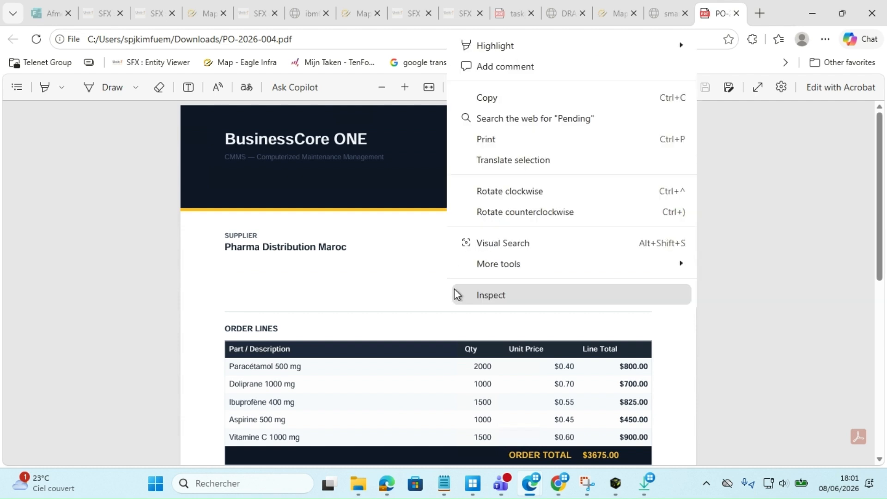
click(421, 292)
click(420, 292)
double_click(462, 281)
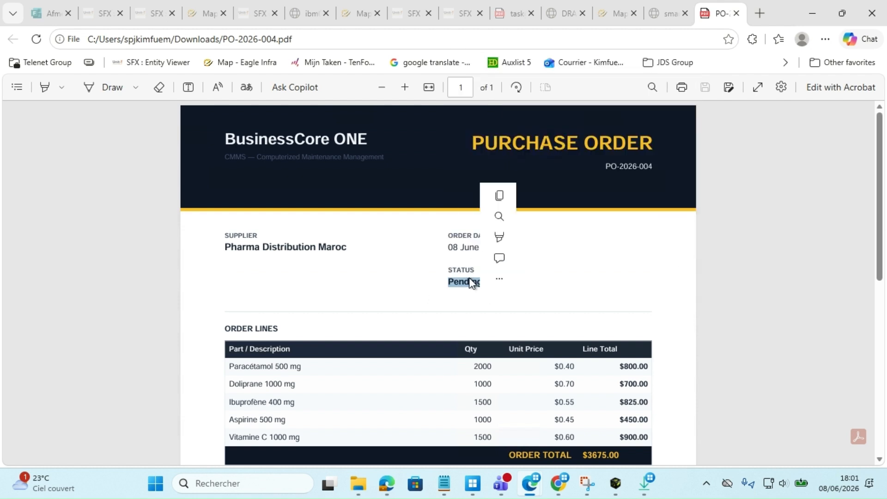
click(663, 264)
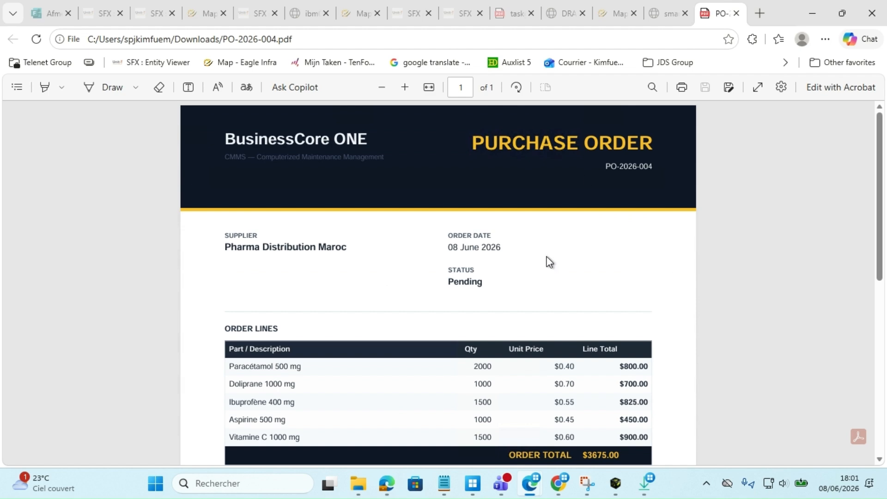
- Close the purchase order PDF and switch back to the Purchase Orders page in businessCoreOne
click(737, 14)
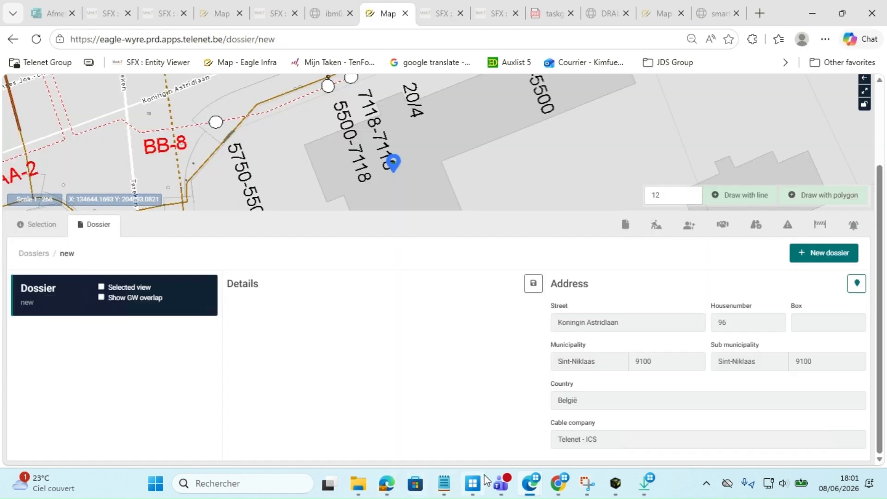
mouse_move(530, 489)
click(513, 411)
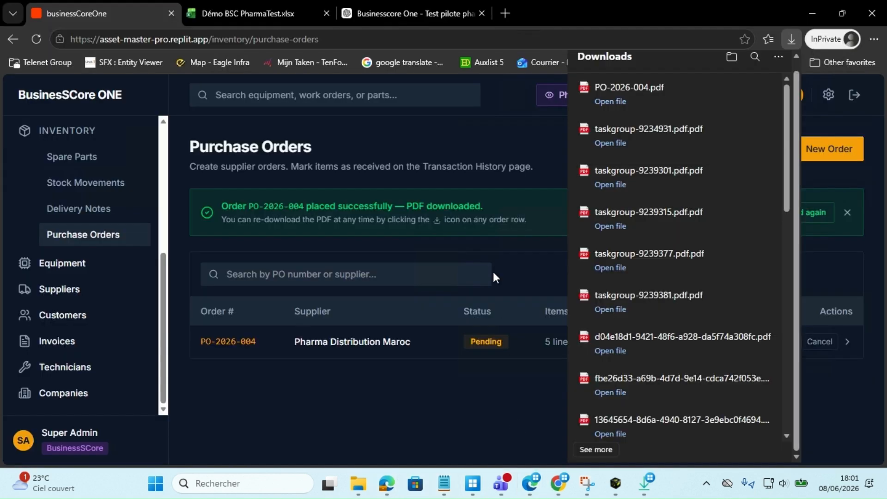